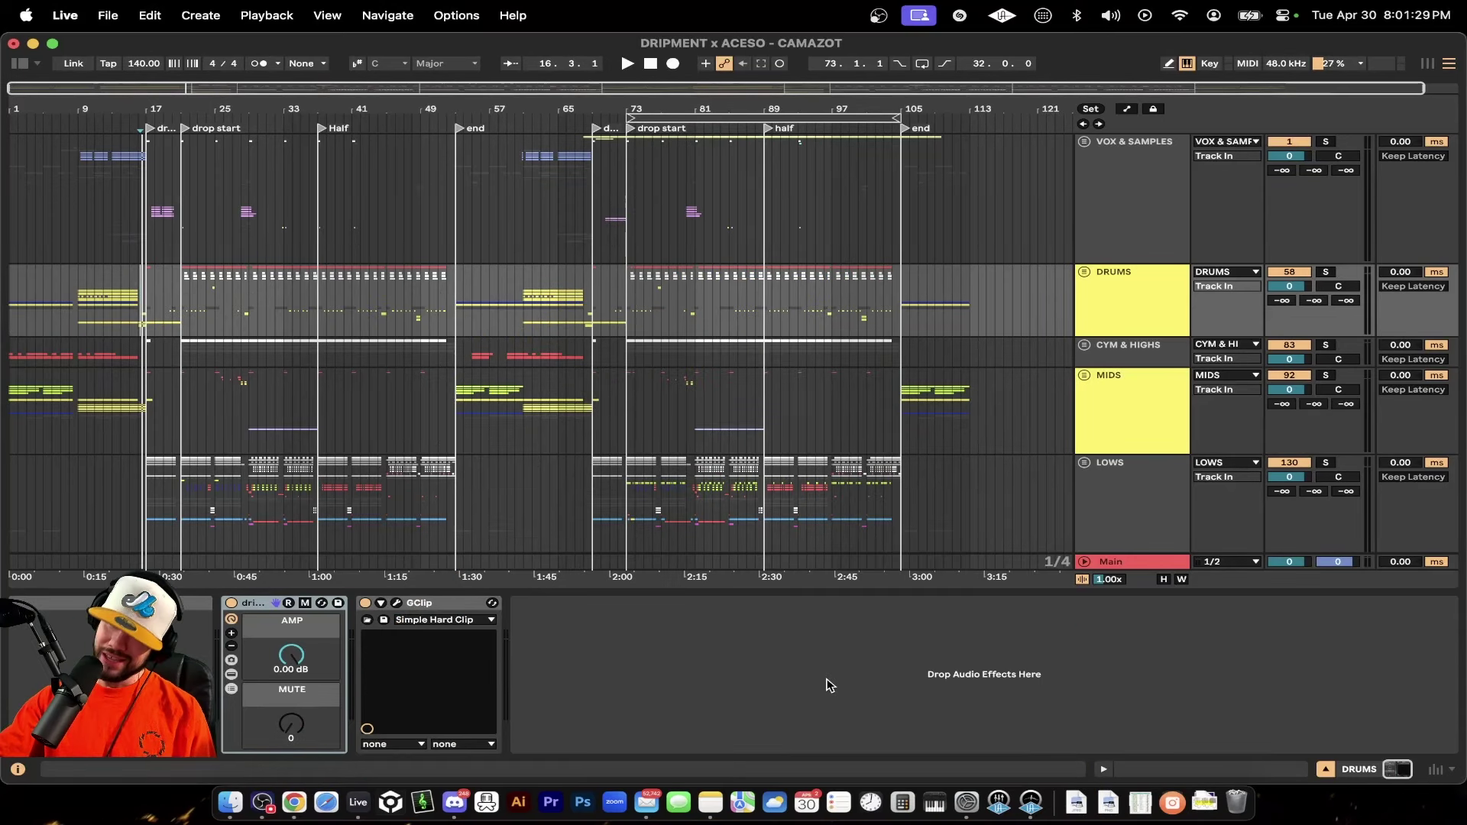
- Hide the device panel, then check the Export Audio/Video settings and cancel without exporting
key(super+alt+l)
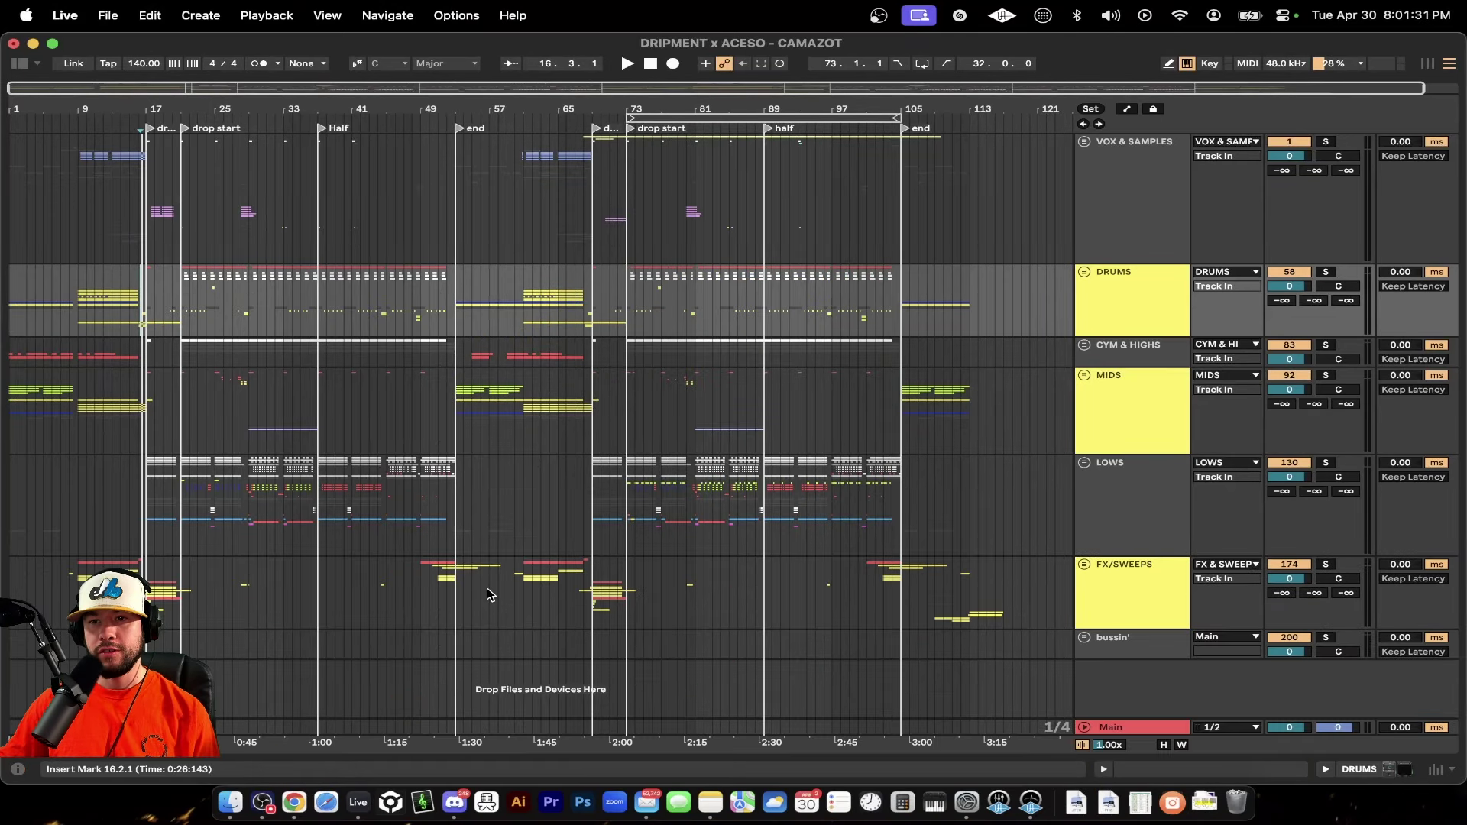
key(super+shift+r)
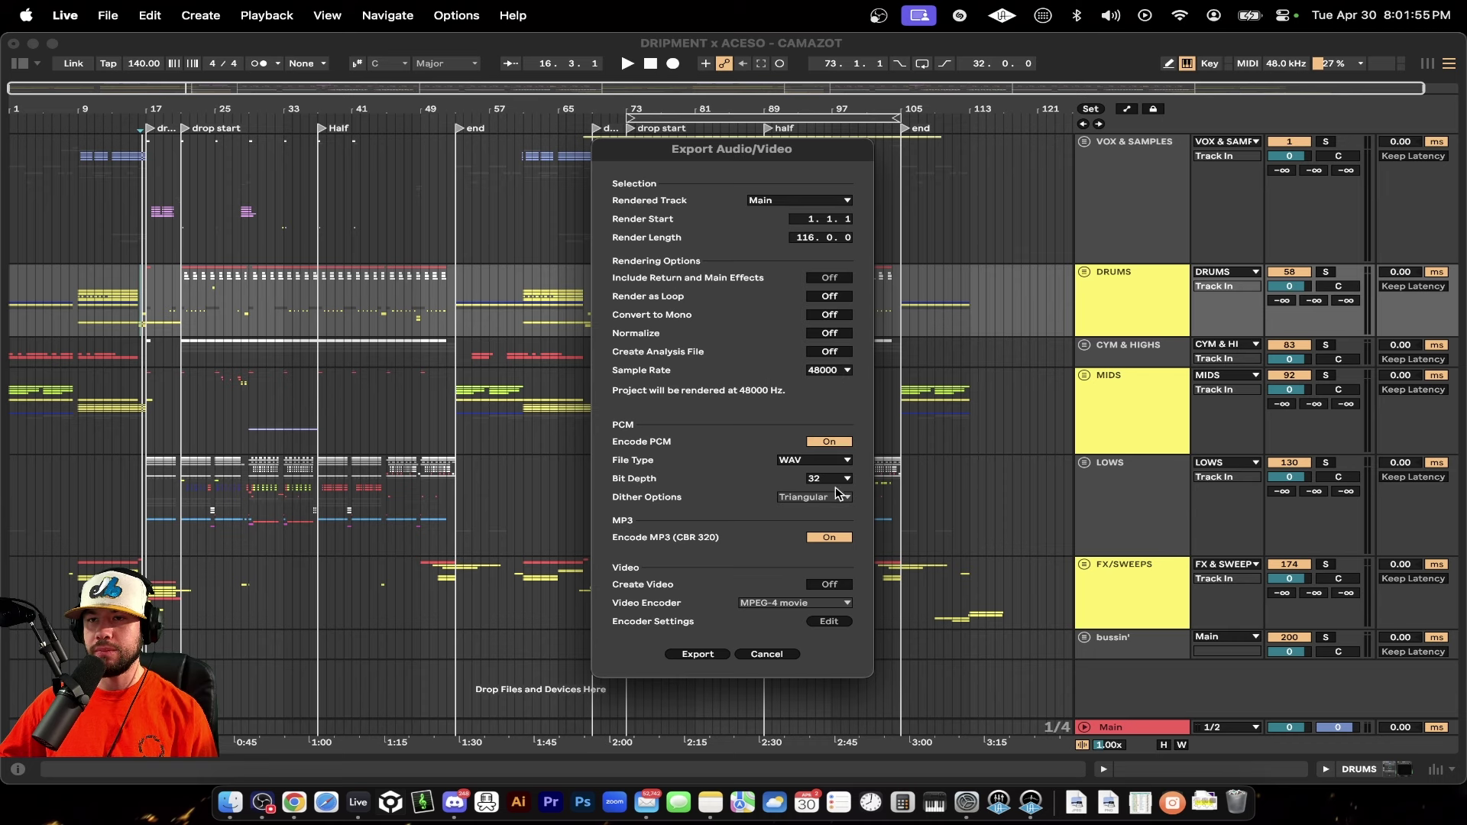
click(772, 655)
- Start playback of the arrangement from around bar 14
scroll(146, 447, up, 5)
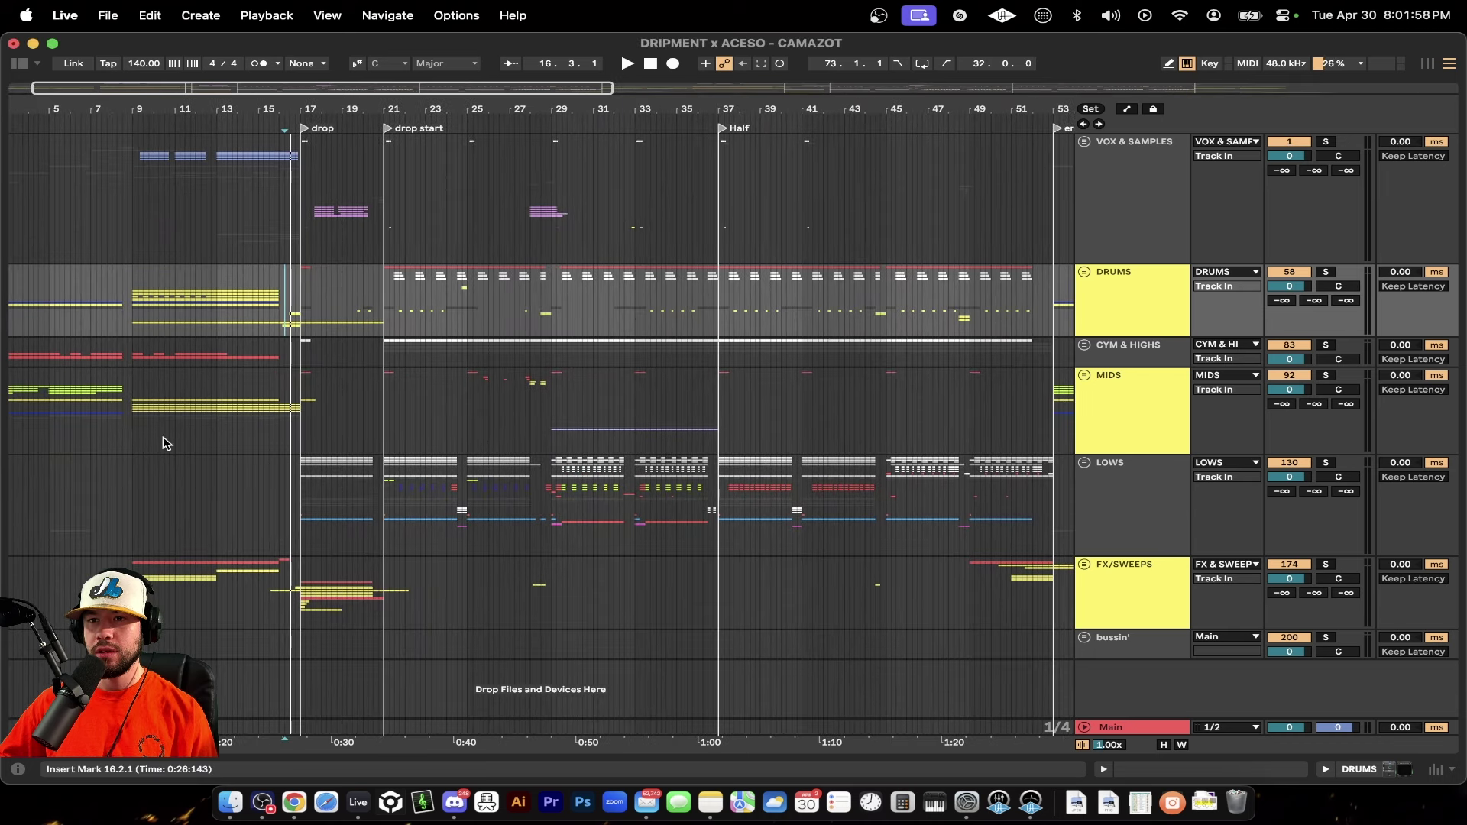
click(253, 305)
key(space)
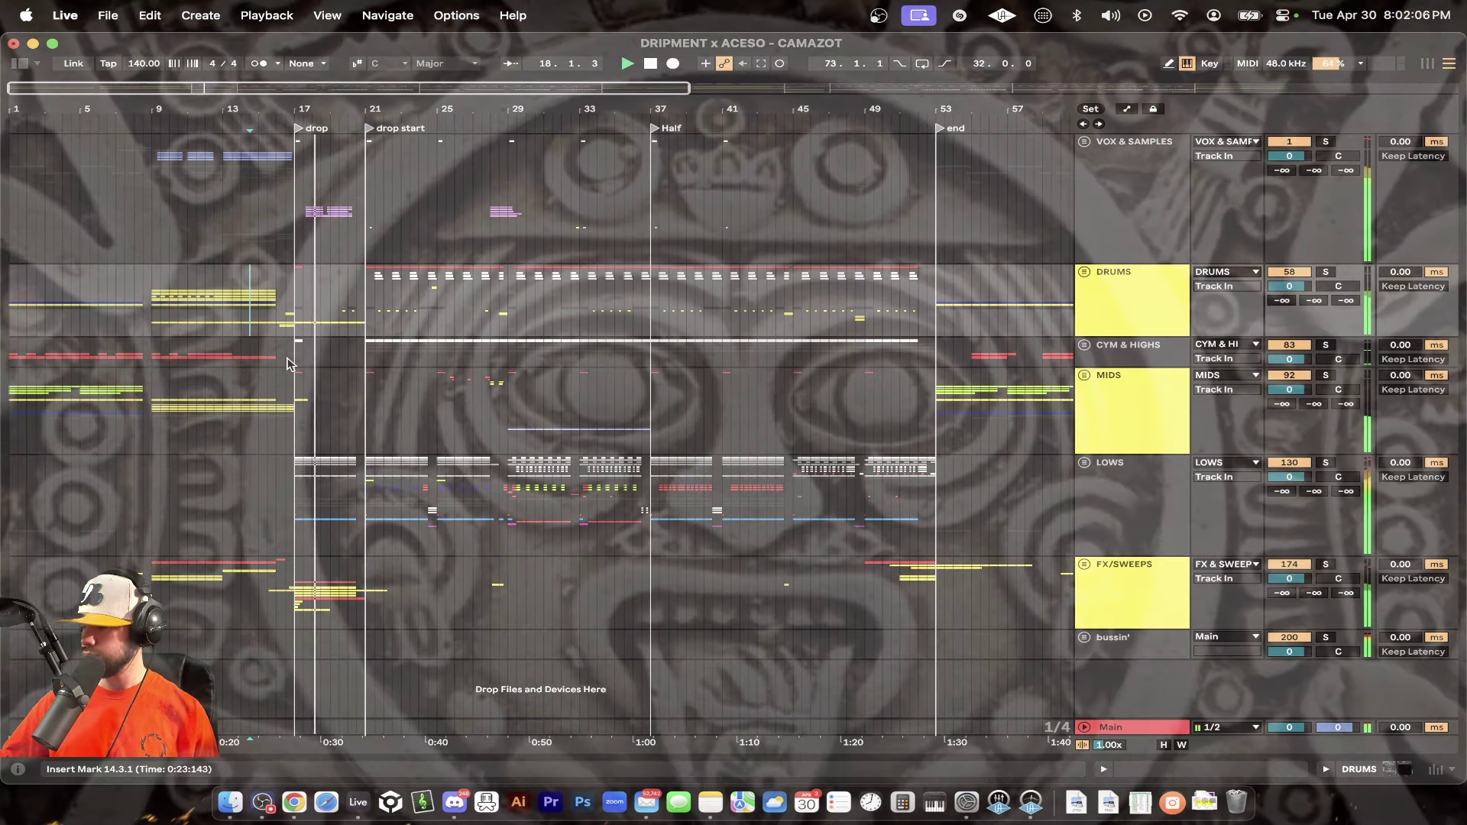
- Stop playback on the FX/SWEEPS track and zoom out to show the whole song
key(minus)
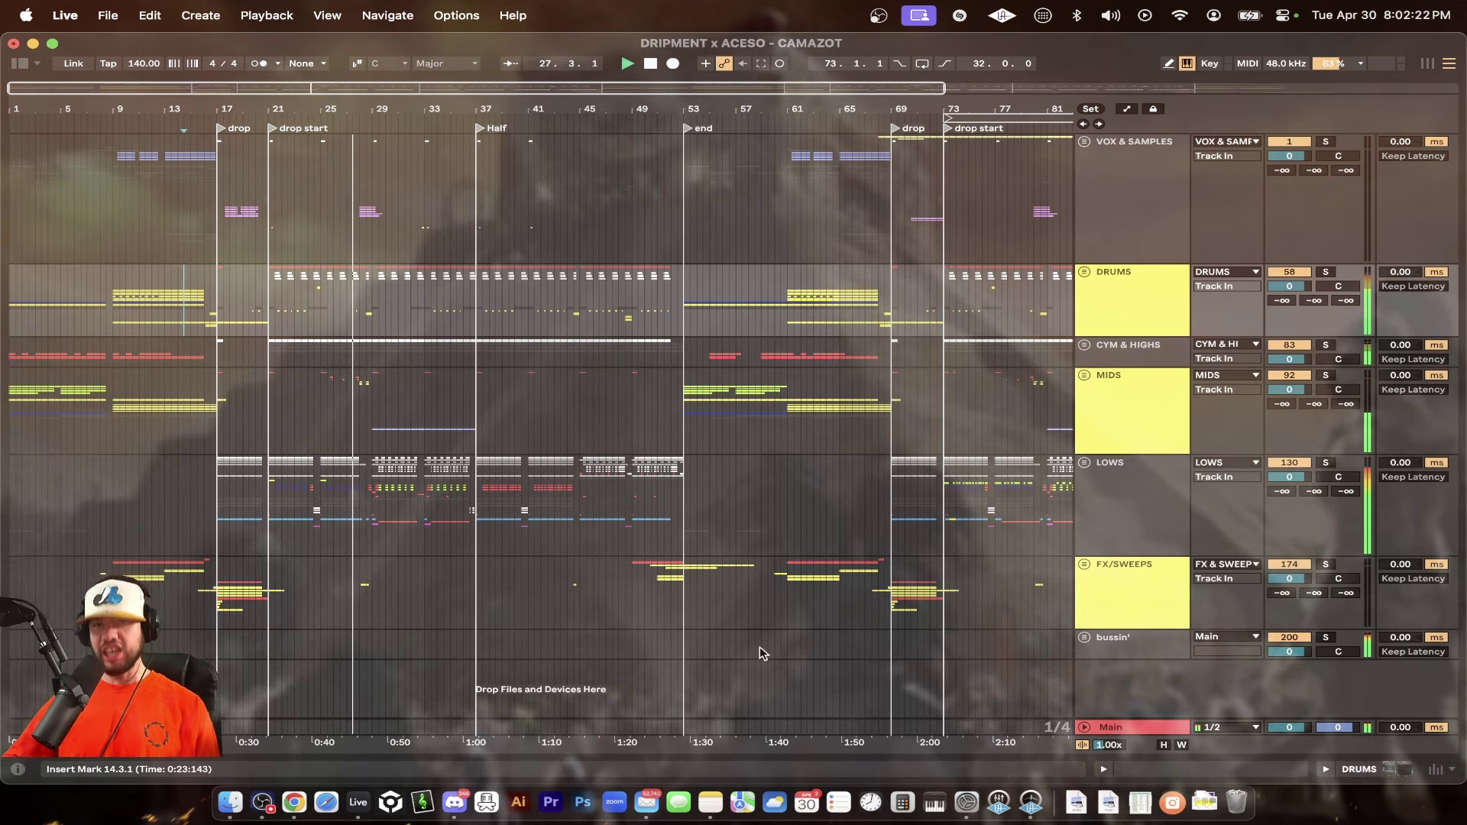
click(603, 573)
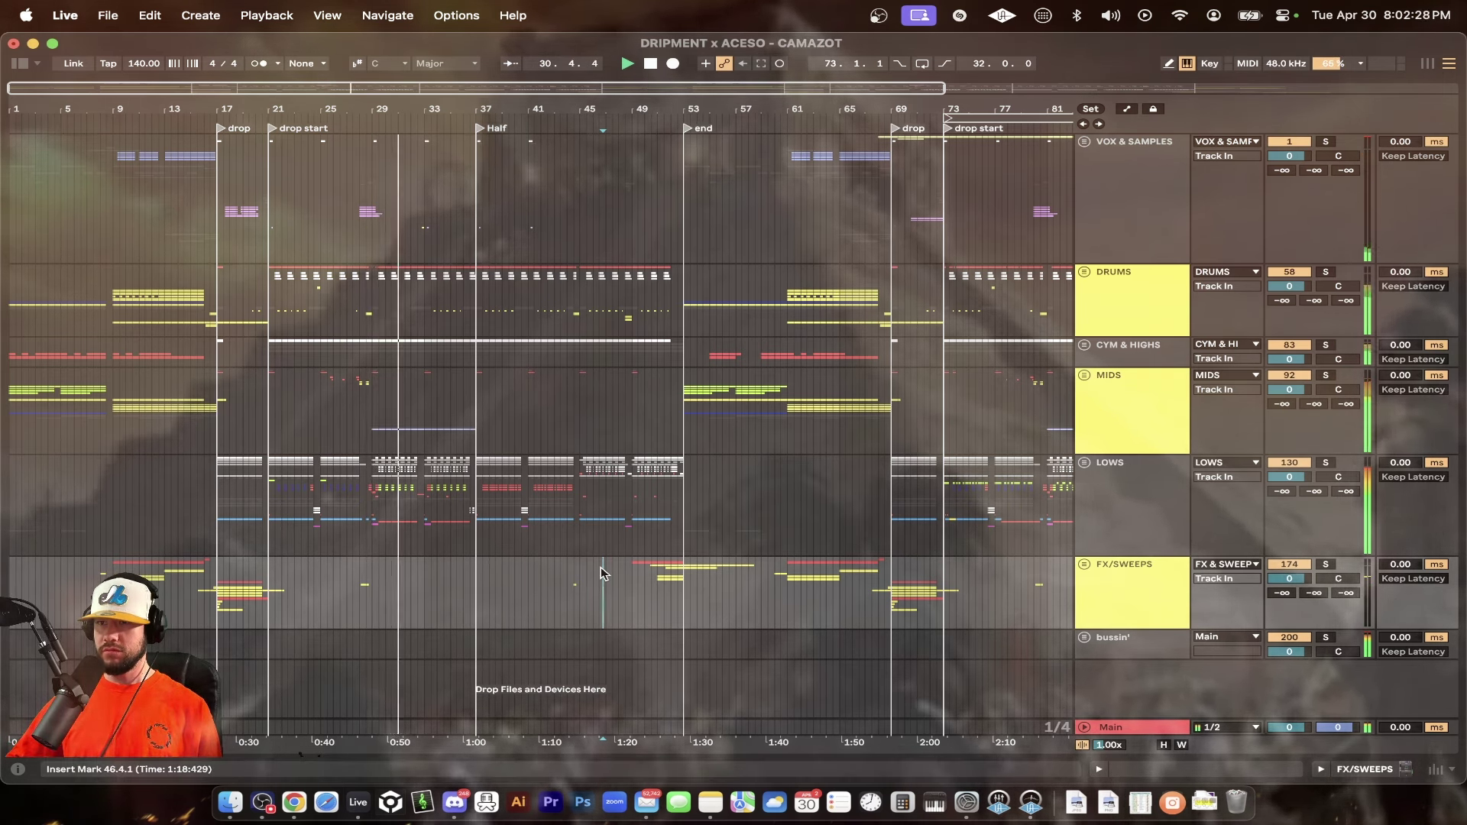
key(space)
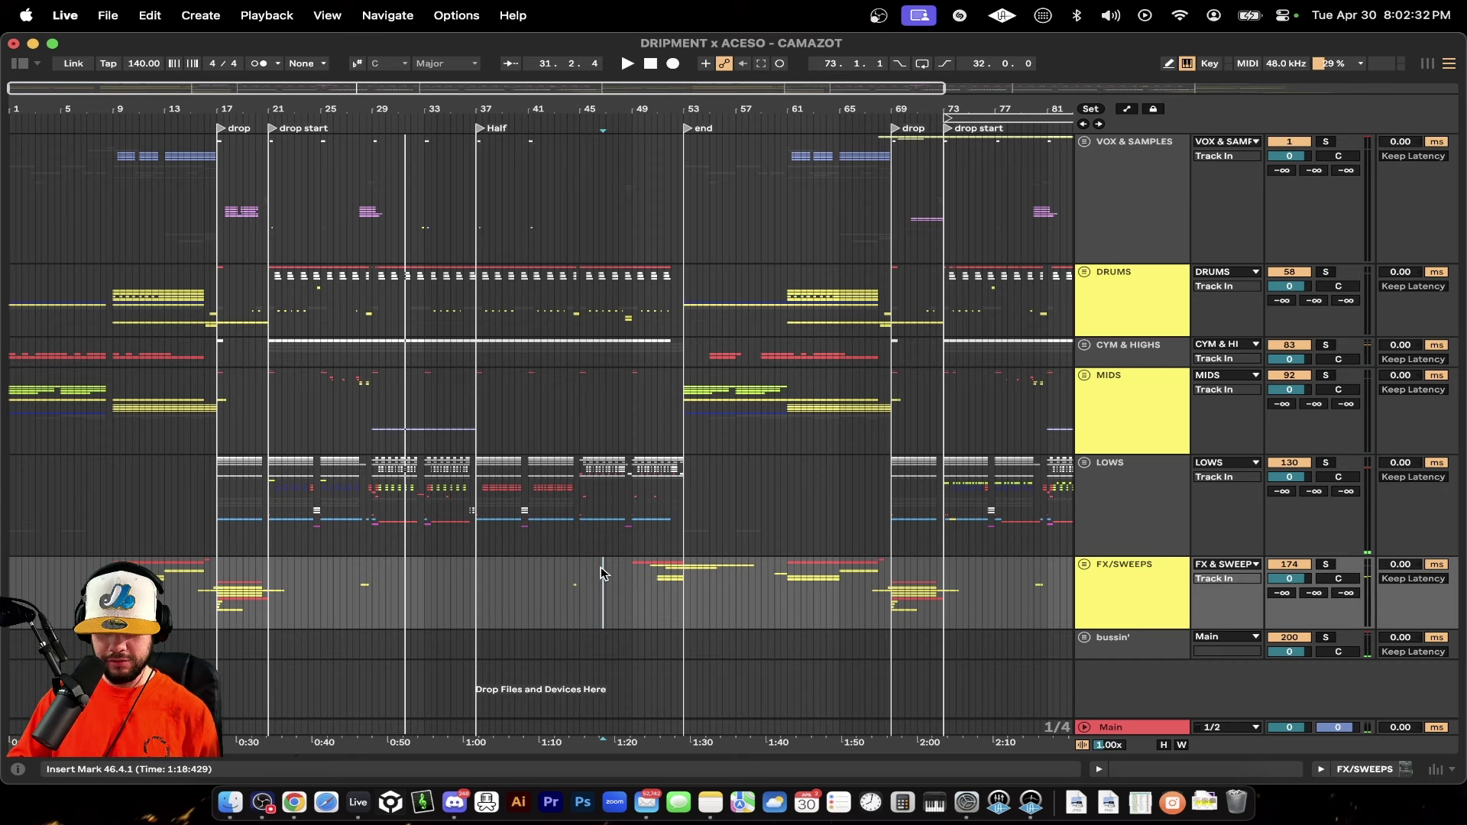
key(super+alt+u)
key(super+alt+u)
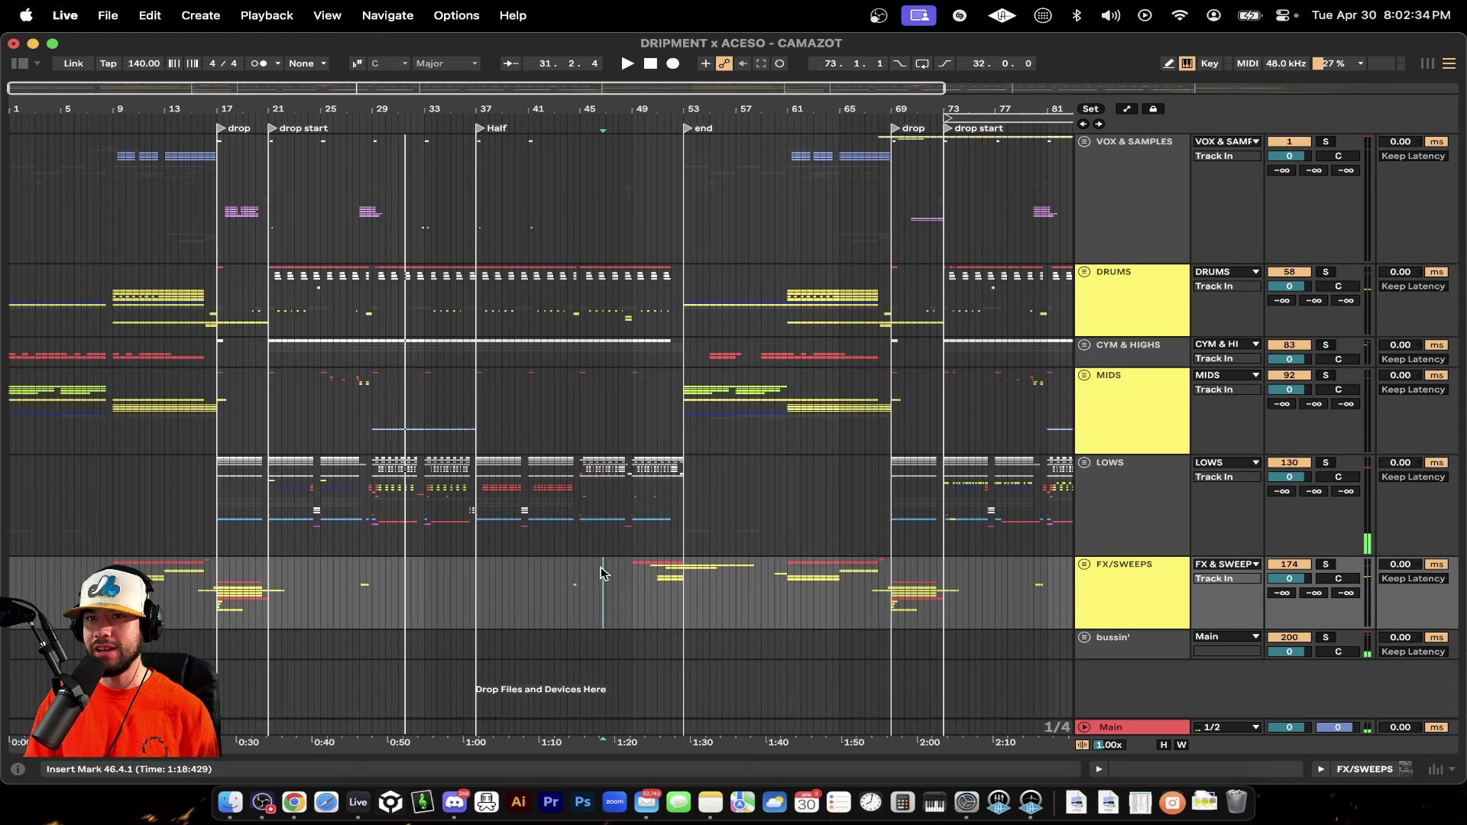
key(minus)
- Select the whole arrangement and reopen the export settings for Main, 1.1.1, 116 bars
click(624, 566)
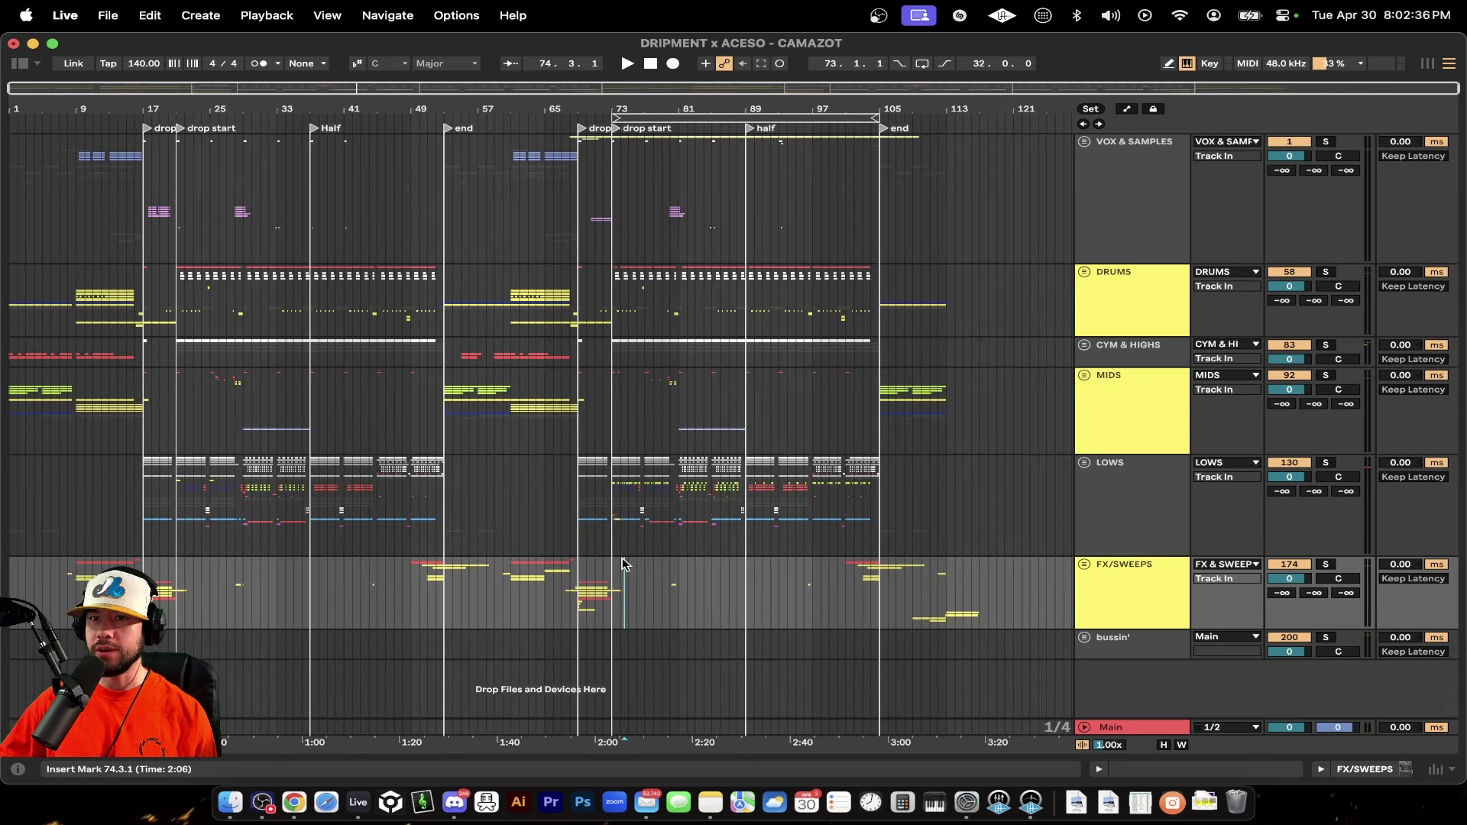
key(super+a)
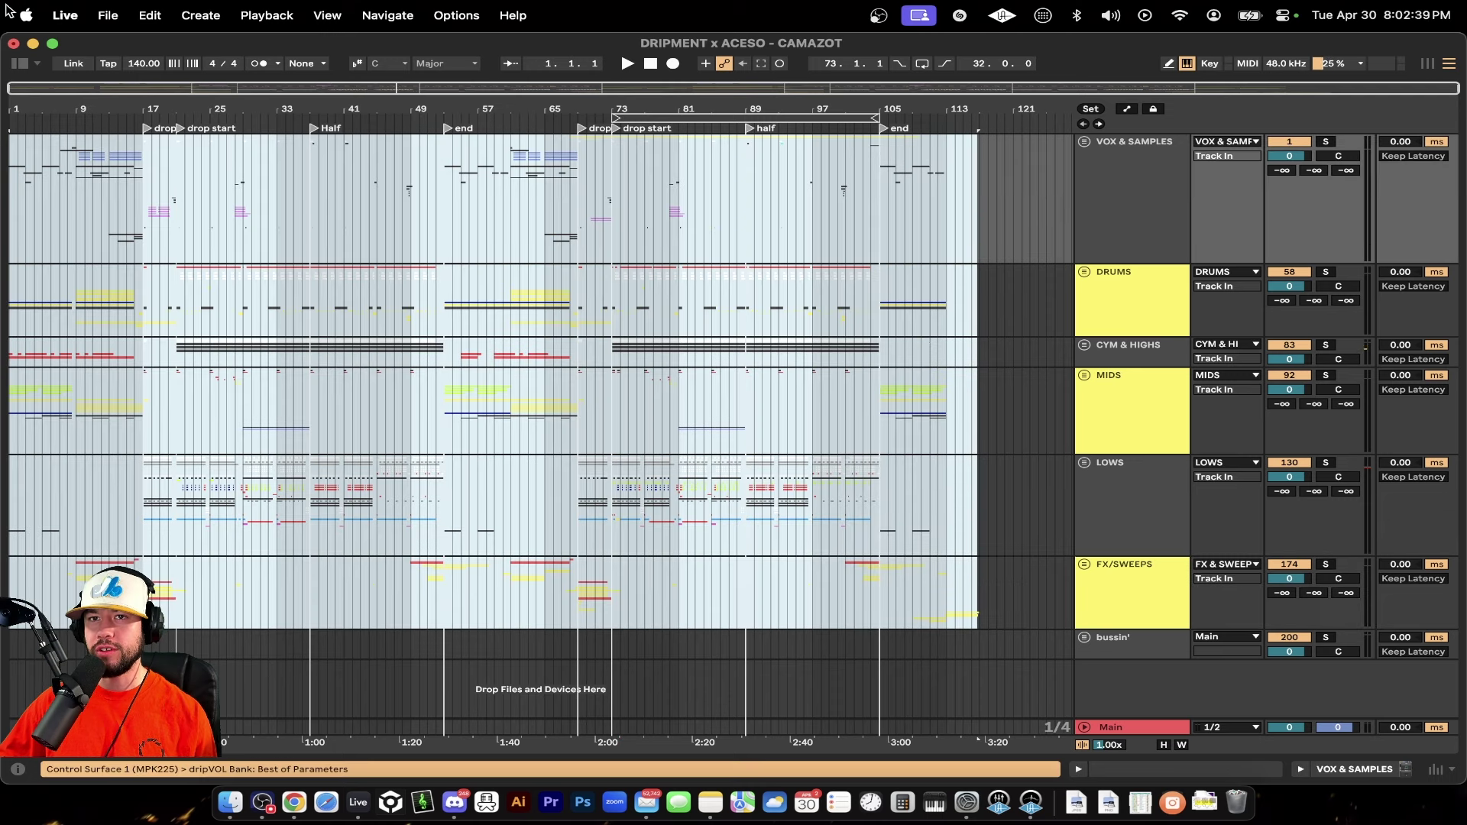
click(988, 618)
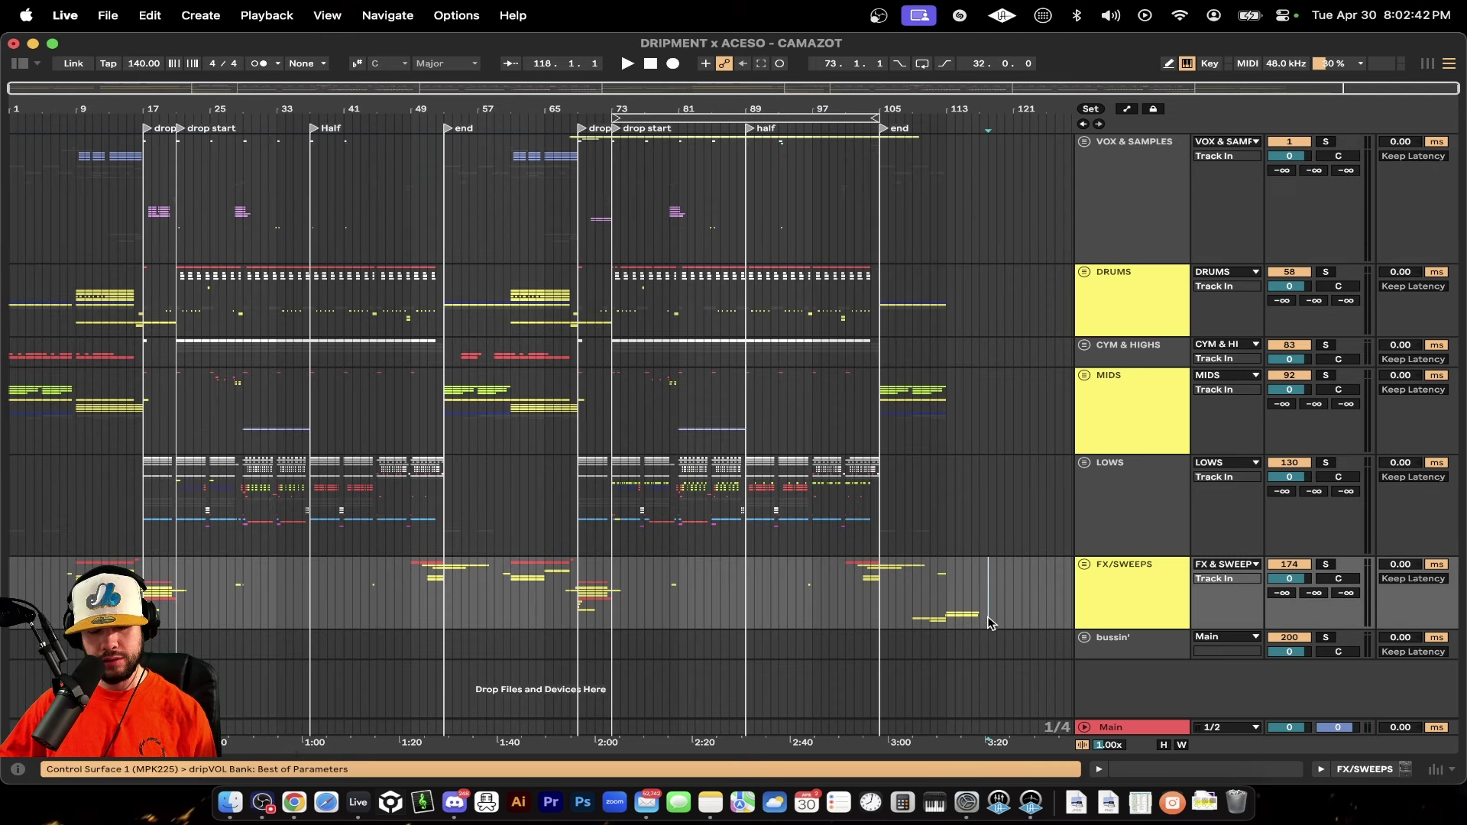
key(super+shift+r)
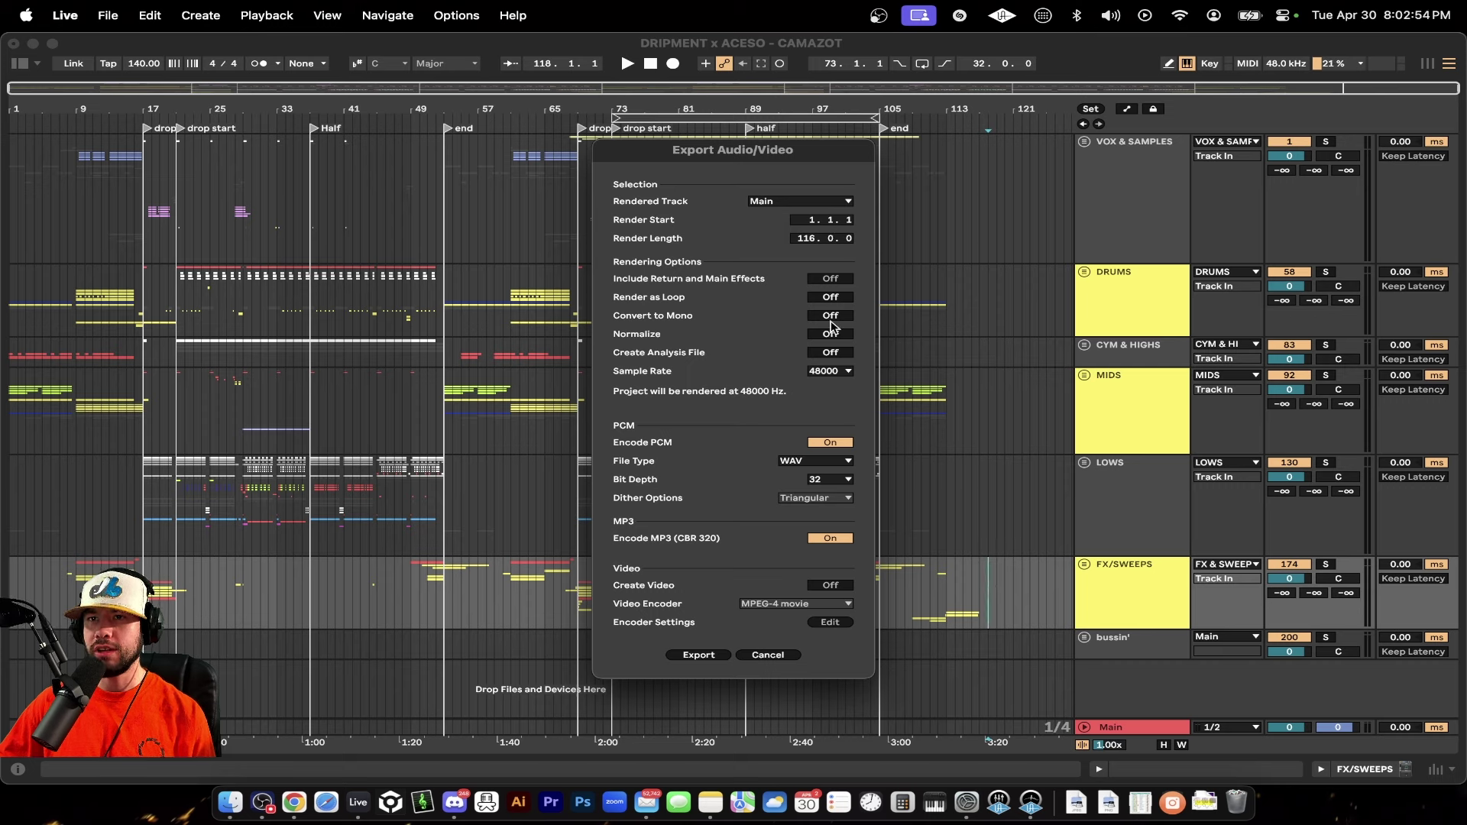
- Keep the sample rate at 48000 Hz, then review Chrome's sample-rate results and iZotope article
click(837, 379)
click(829, 372)
click(297, 813)
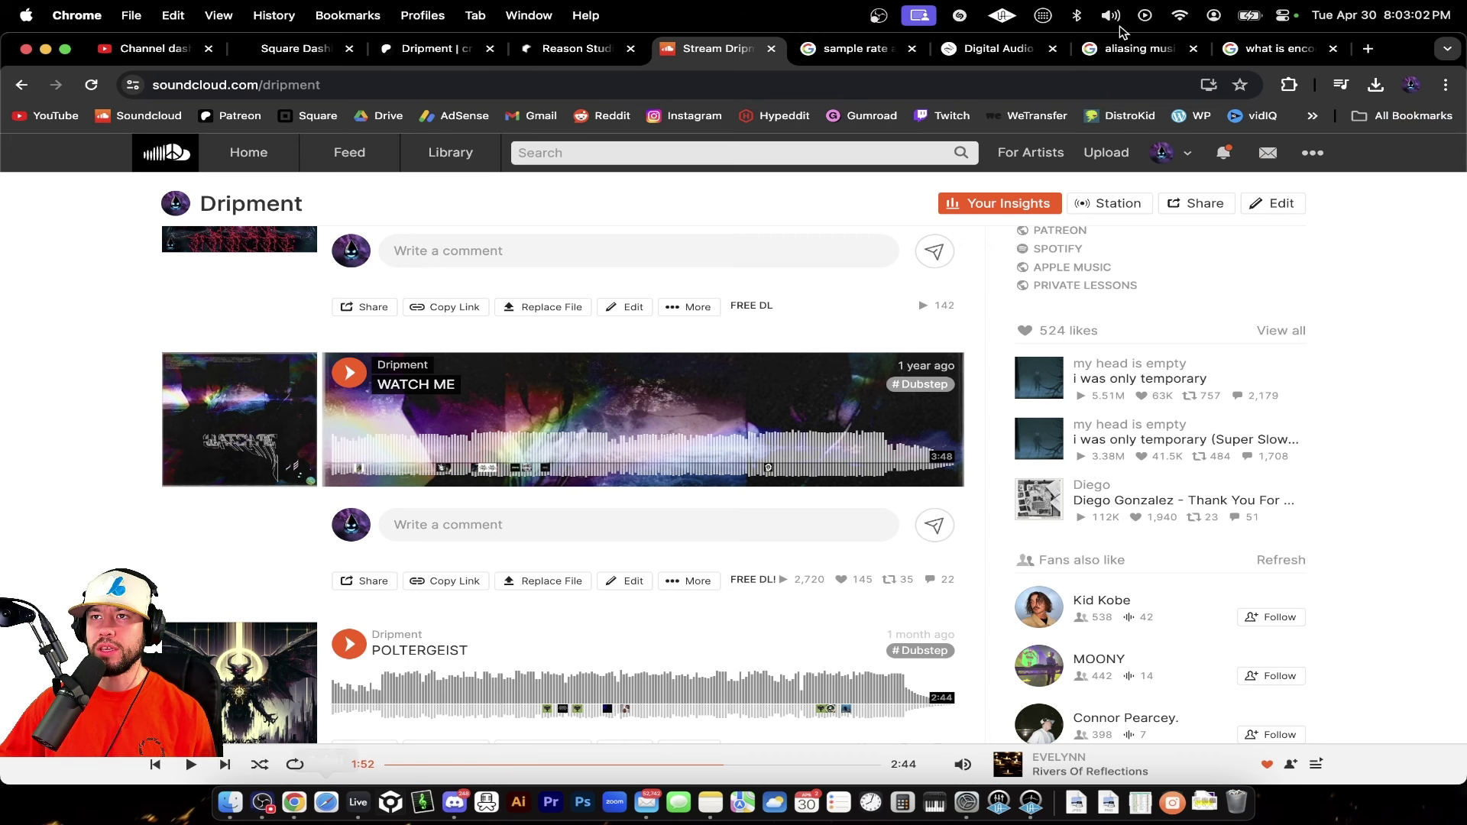
click(993, 49)
click(869, 51)
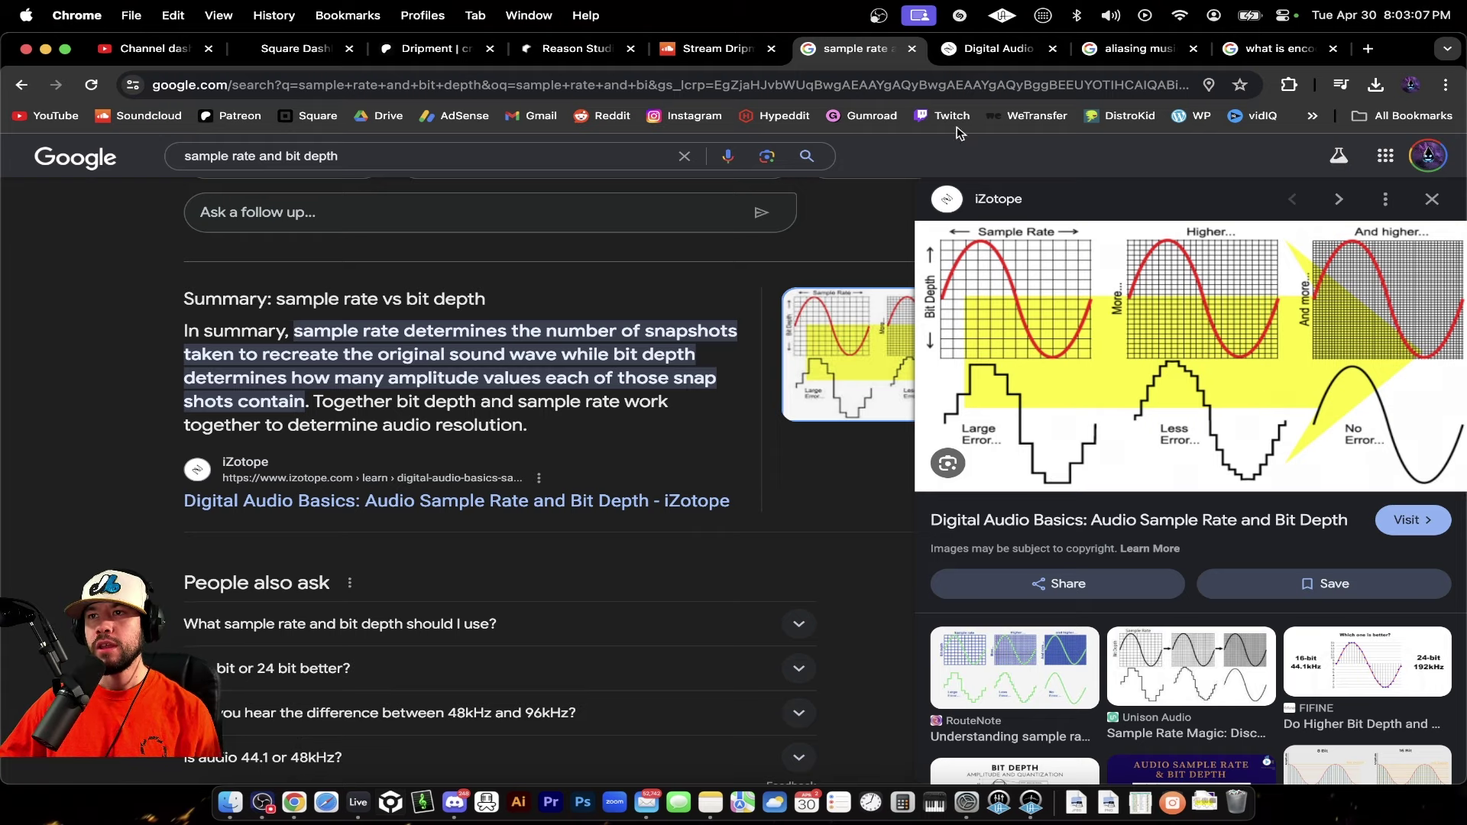
click(1000, 48)
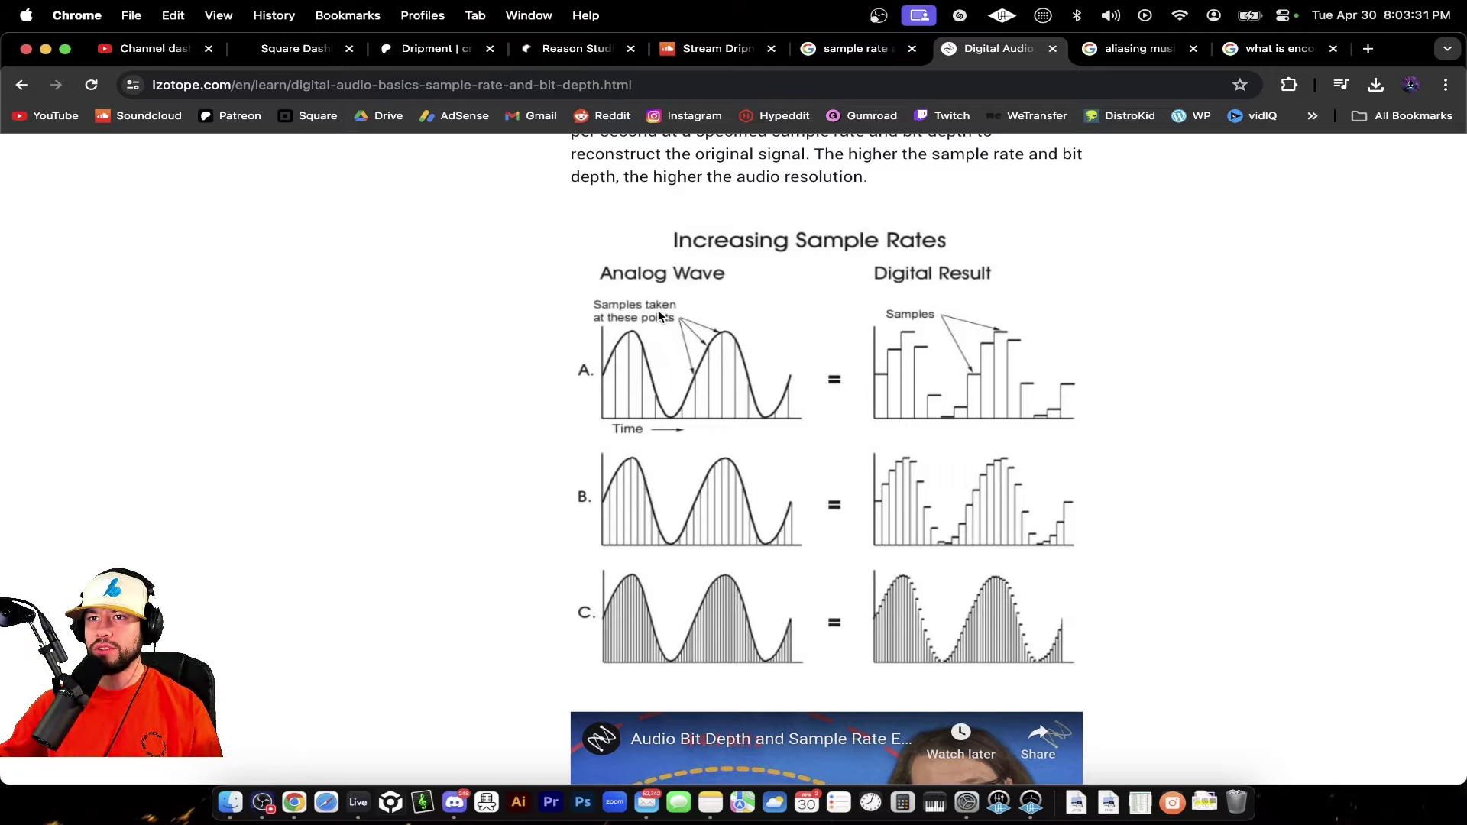
- Read the iZotope '44.1 kHz vs. 48 kHz' section, highlighting the dynamic range phrase
scroll(658, 310, up, 15)
scroll(656, 345, down, 10)
scroll(656, 346, down, 20)
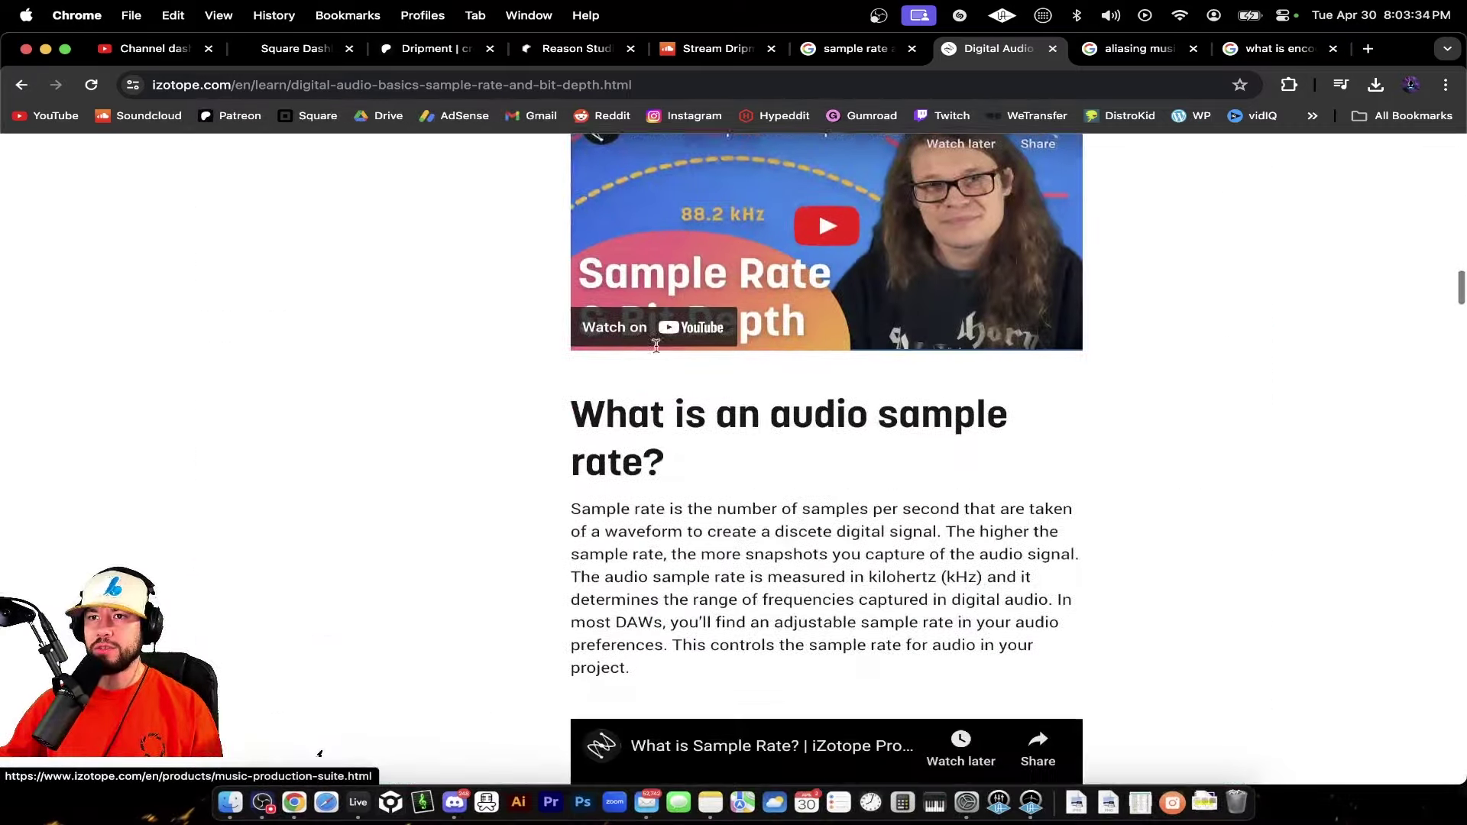
scroll(656, 345, down, 8)
scroll(655, 346, up, 12)
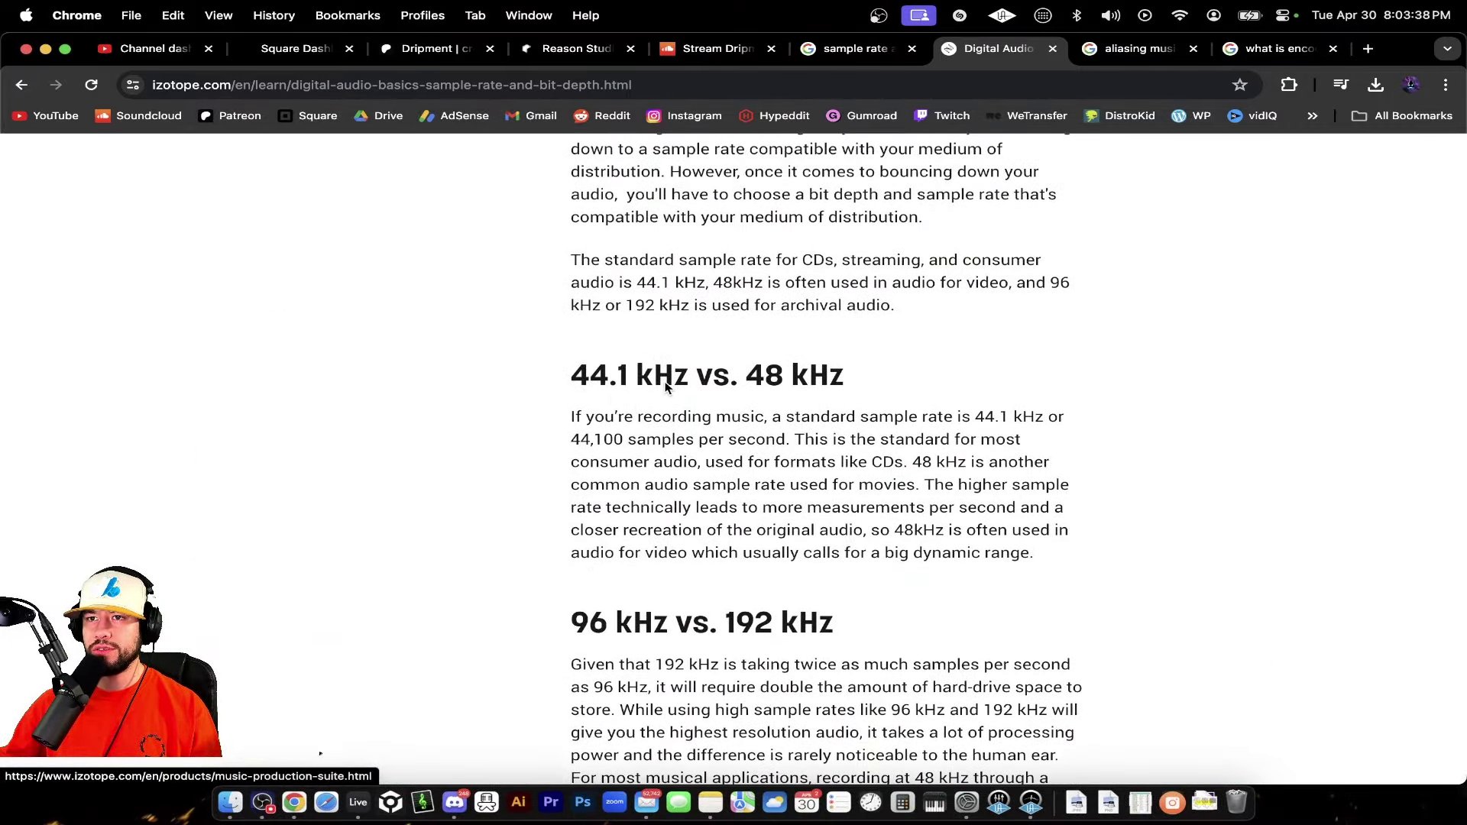
scroll(799, 658, down, 3)
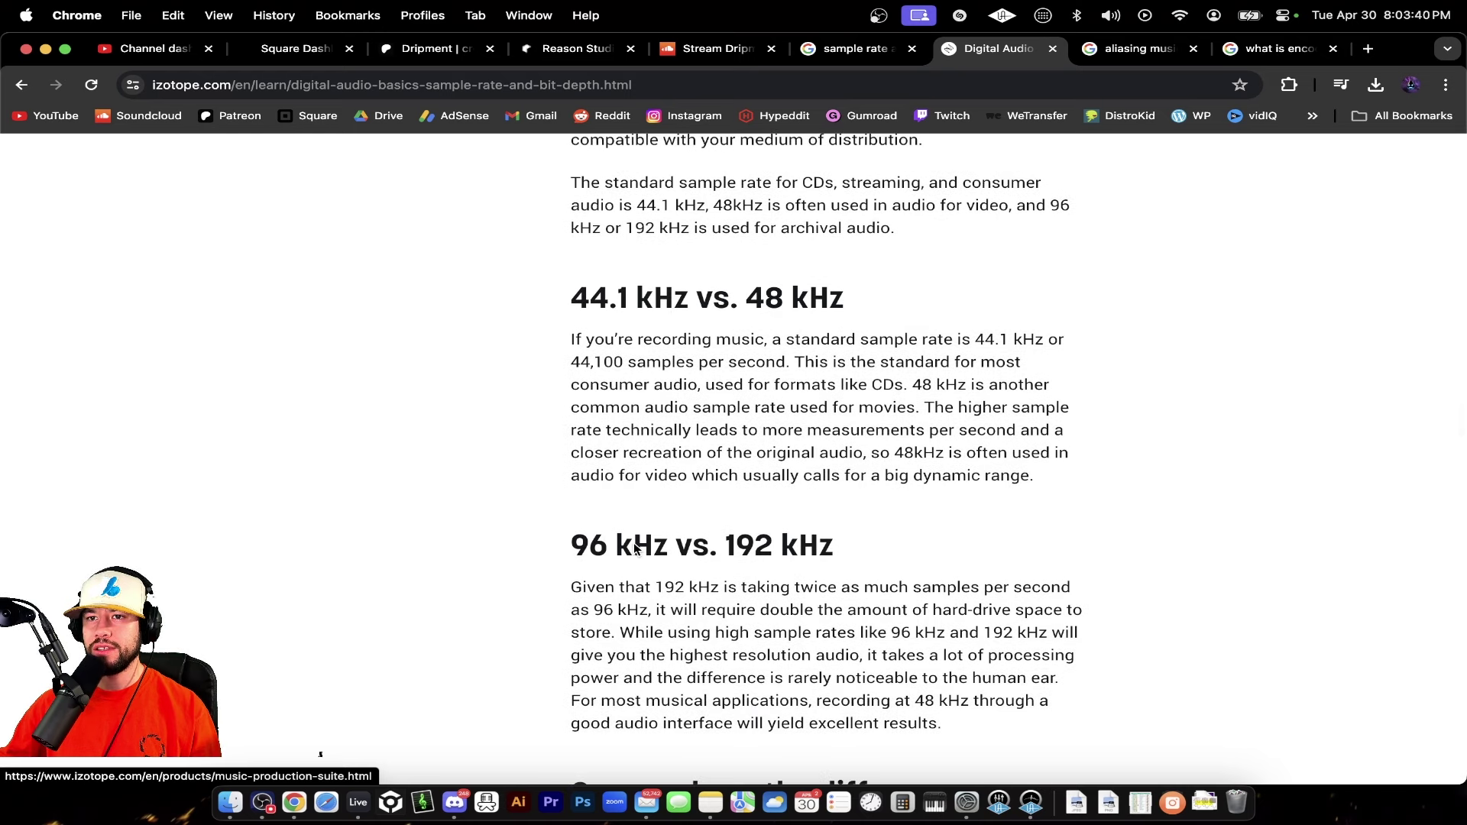
scroll(787, 548, up, 2)
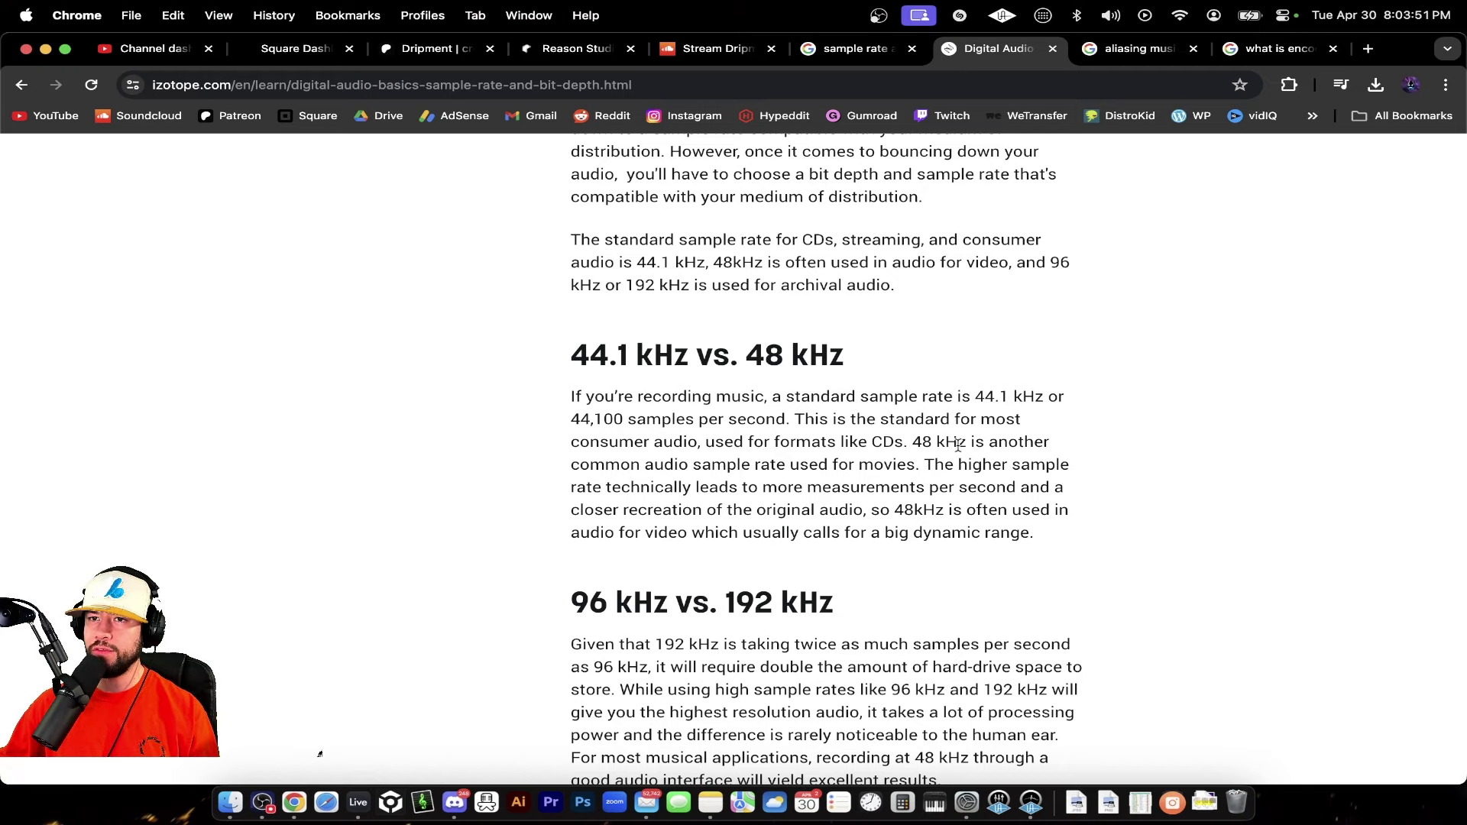
drag(1041, 535, 869, 533)
click(904, 524)
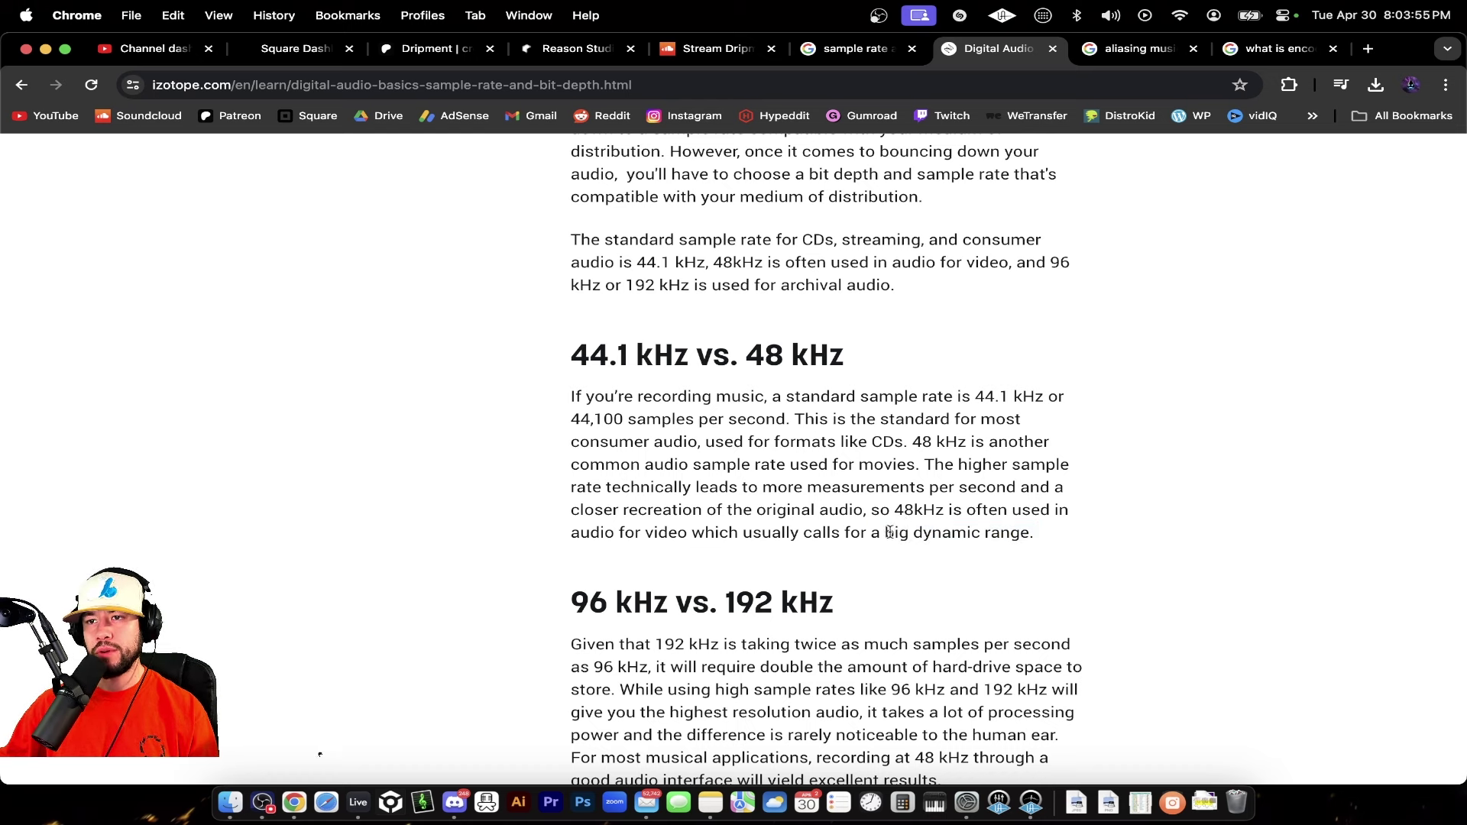
key(super+Tab)
- Confirm the export sample rate stays at 48000 Hz
click(825, 371)
click(824, 373)
click(835, 371)
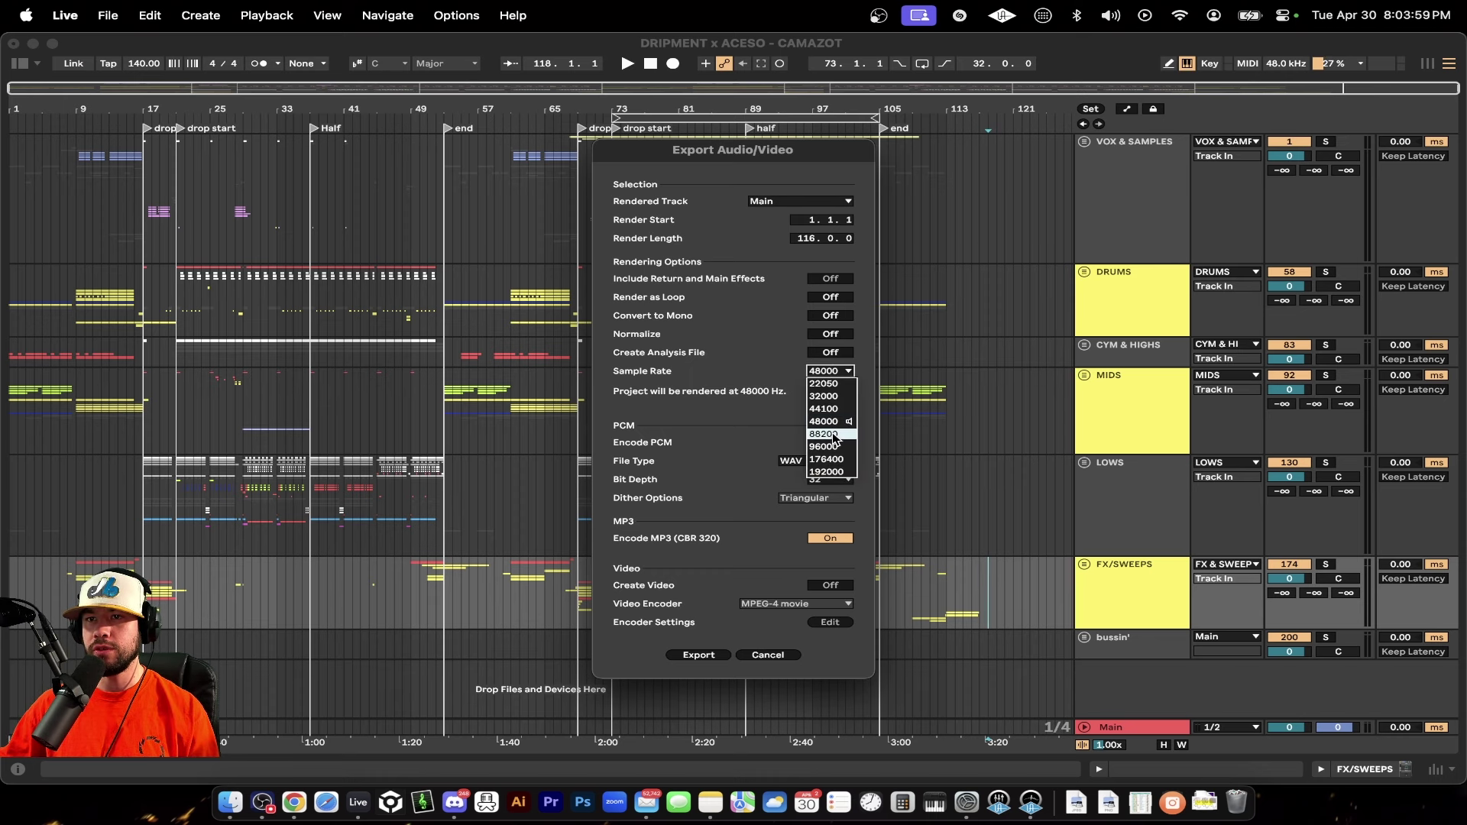
click(825, 372)
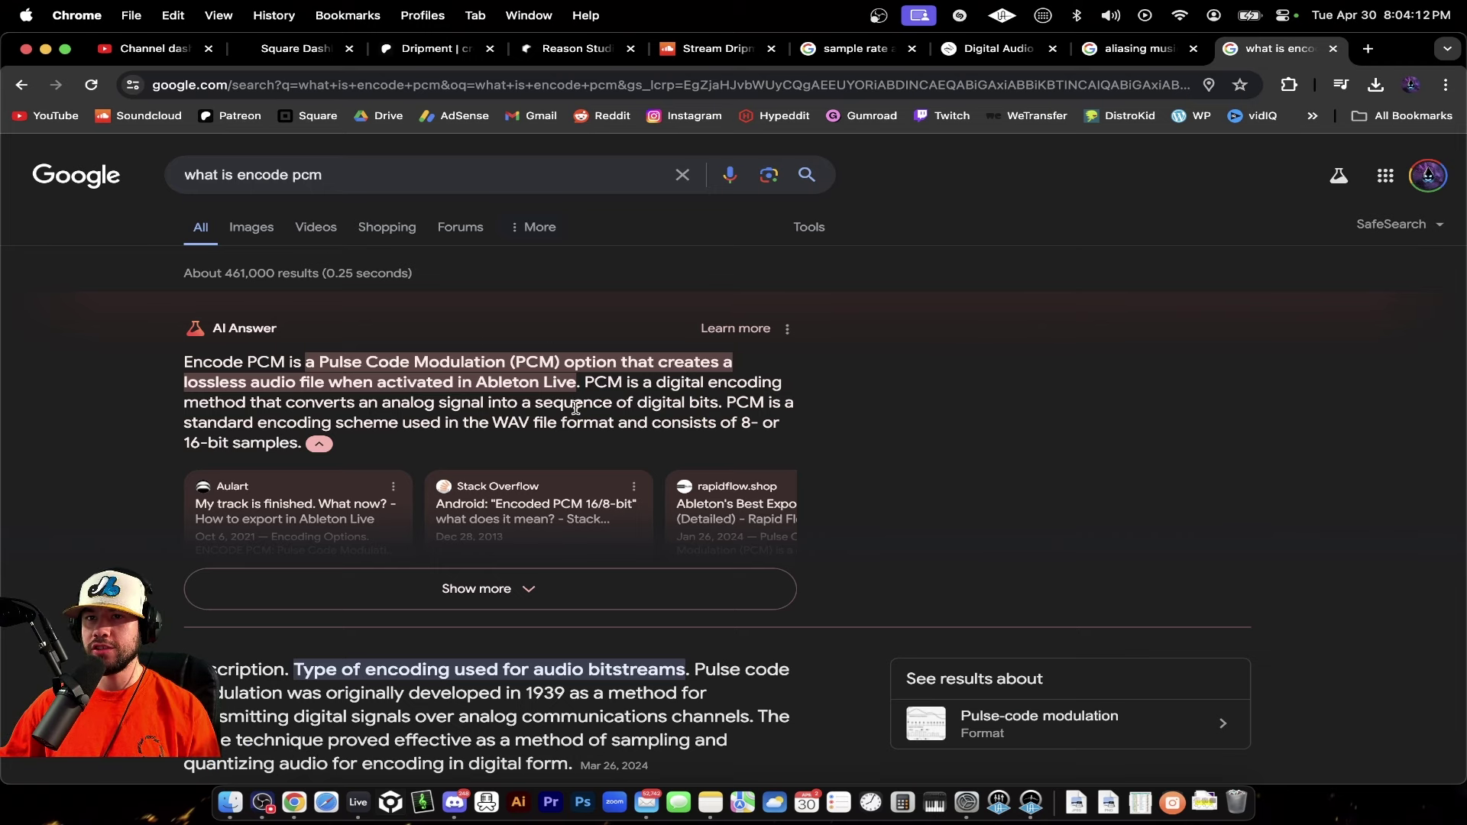
- Keep WAV as the export file type and check Chrome's Encode PCM explanation
drag(185, 382, 323, 384)
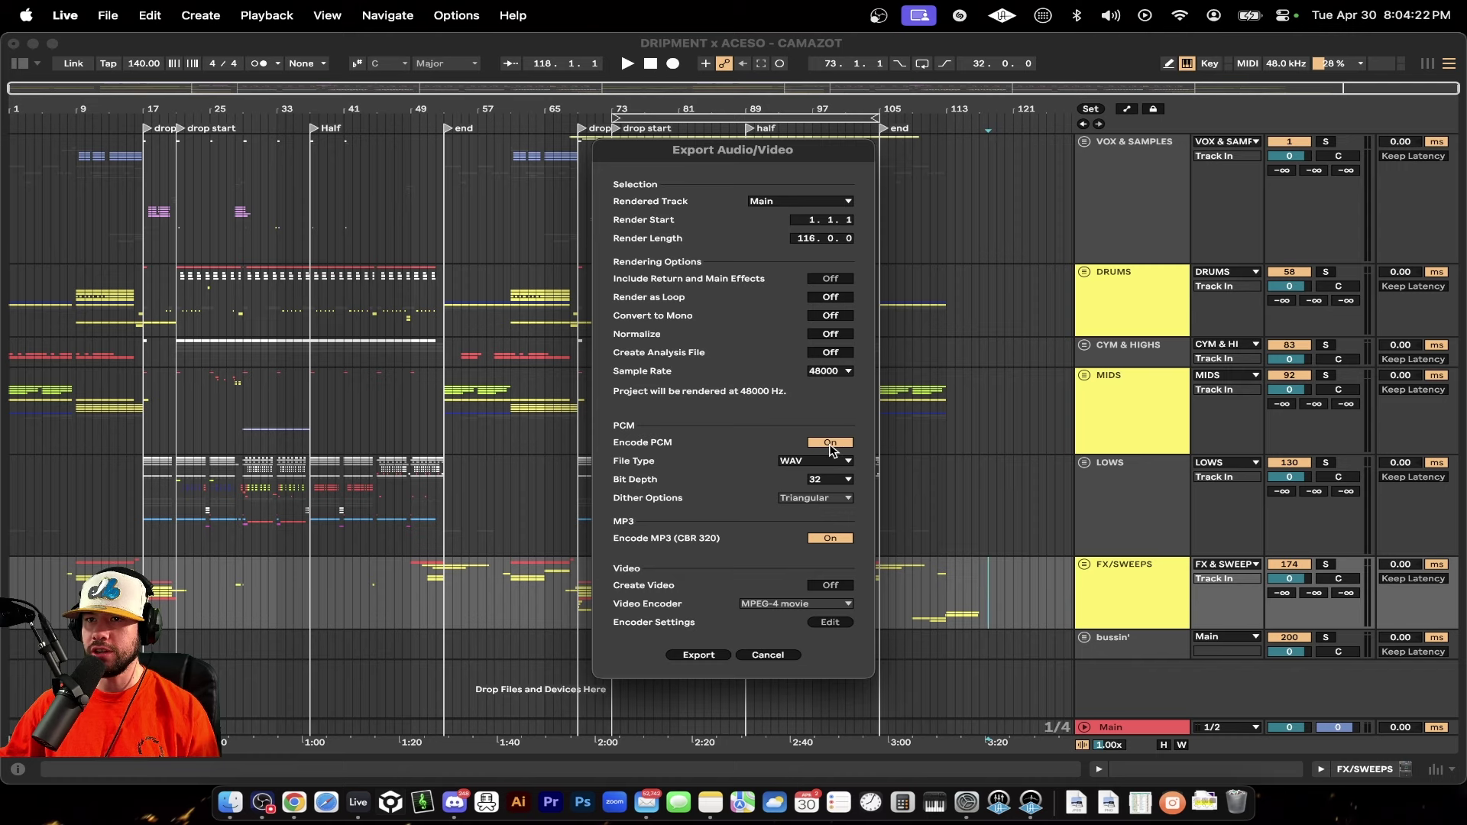
click(824, 461)
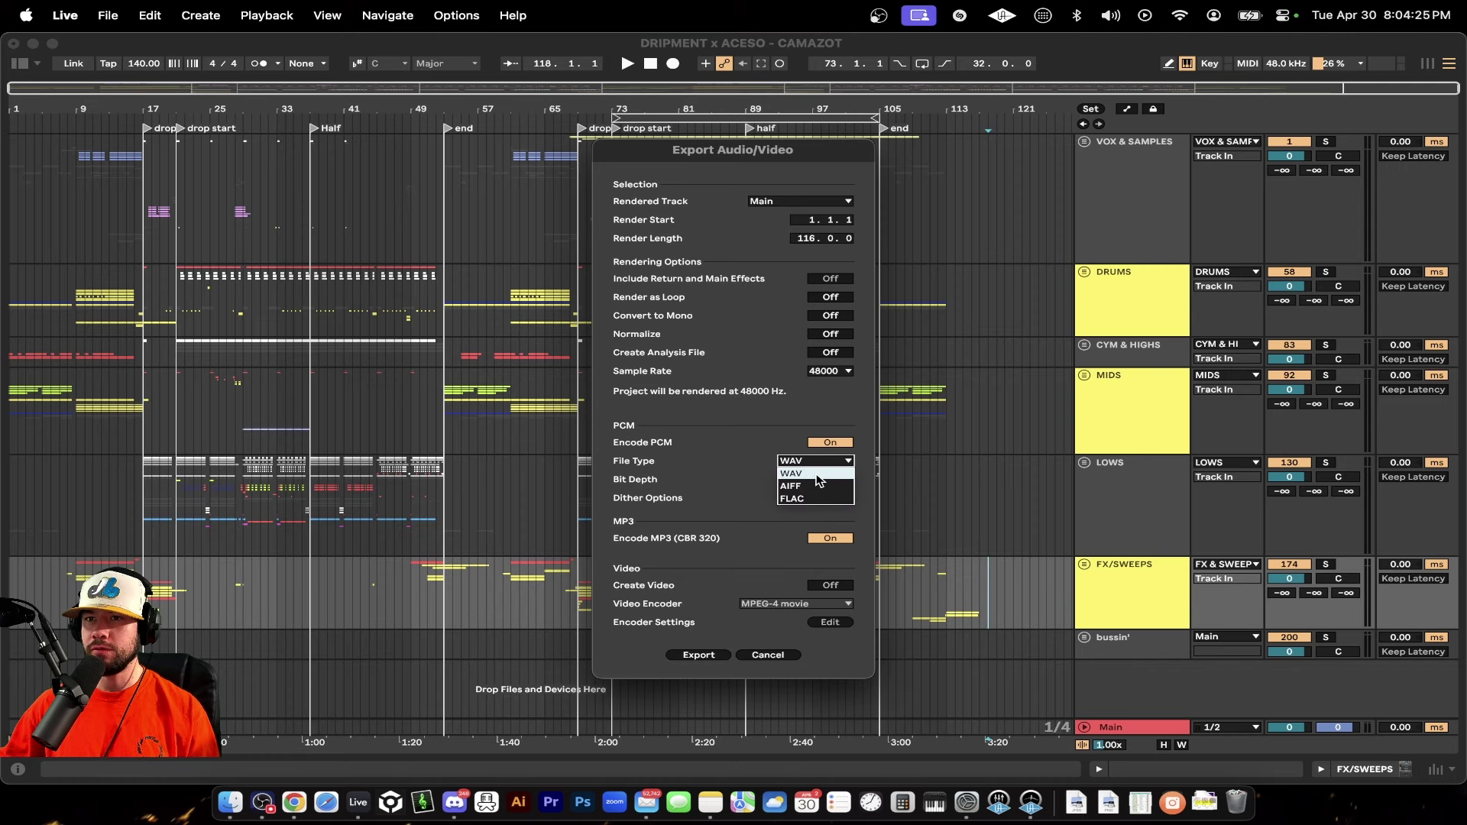
click(813, 475)
key(super+Tab)
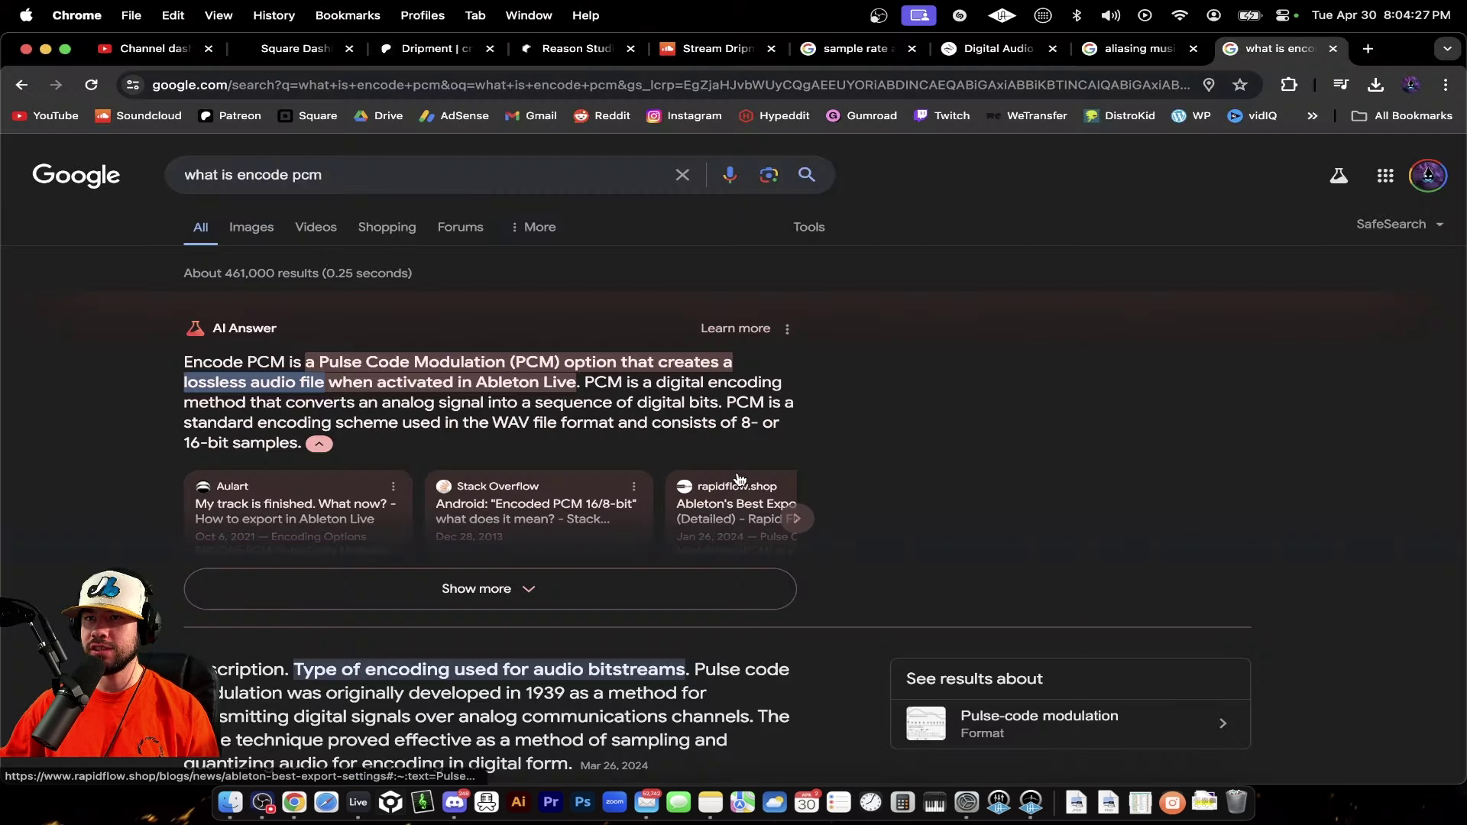
key(super+Tab)
- Leave WAV selected in the File Type list
click(798, 463)
click(799, 466)
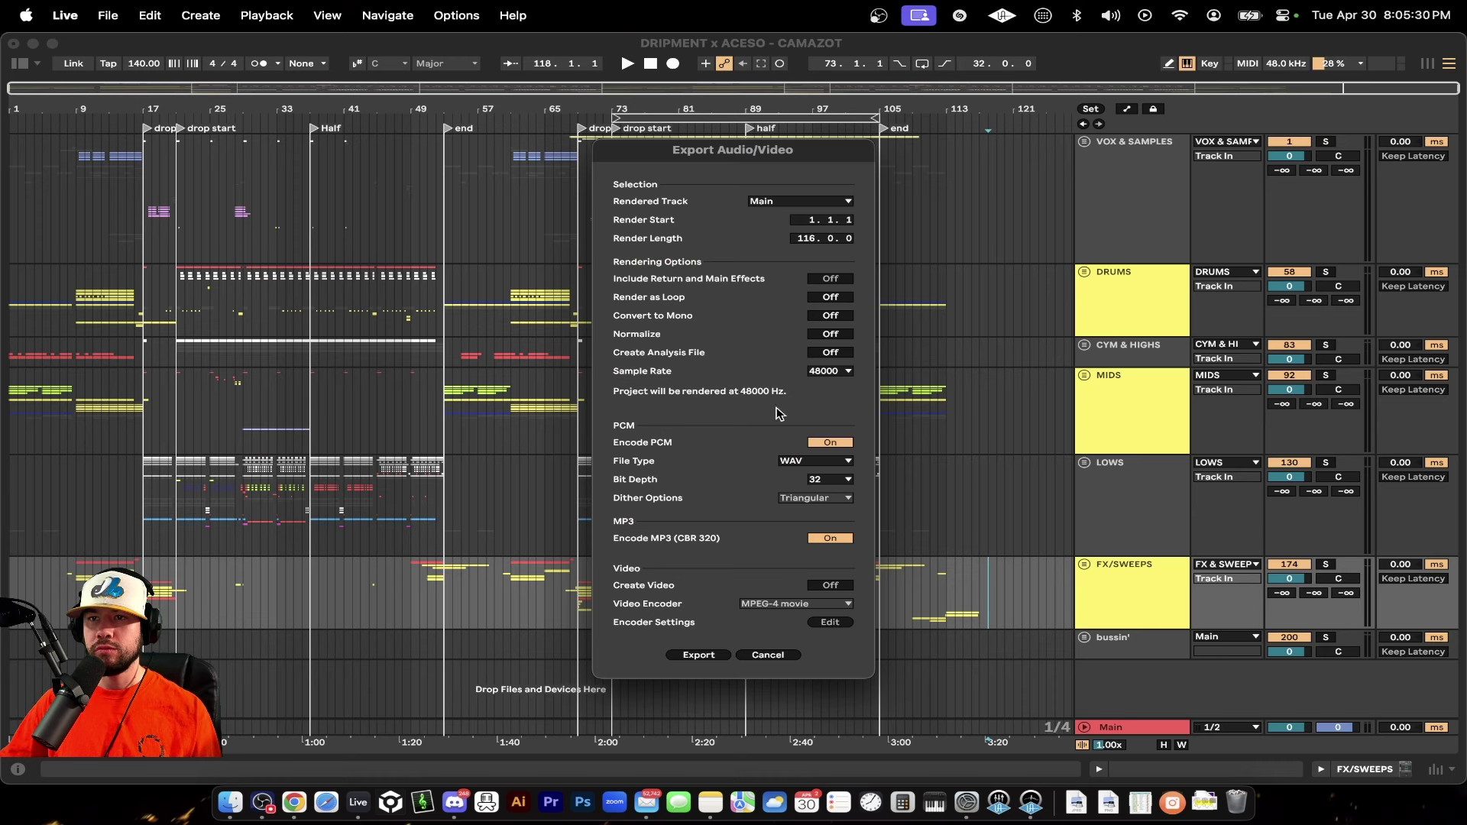
- Browse the PCM, aliasing and iZotope tabs, then bring up the iZotope diagram's context menu
key(super+Tab)
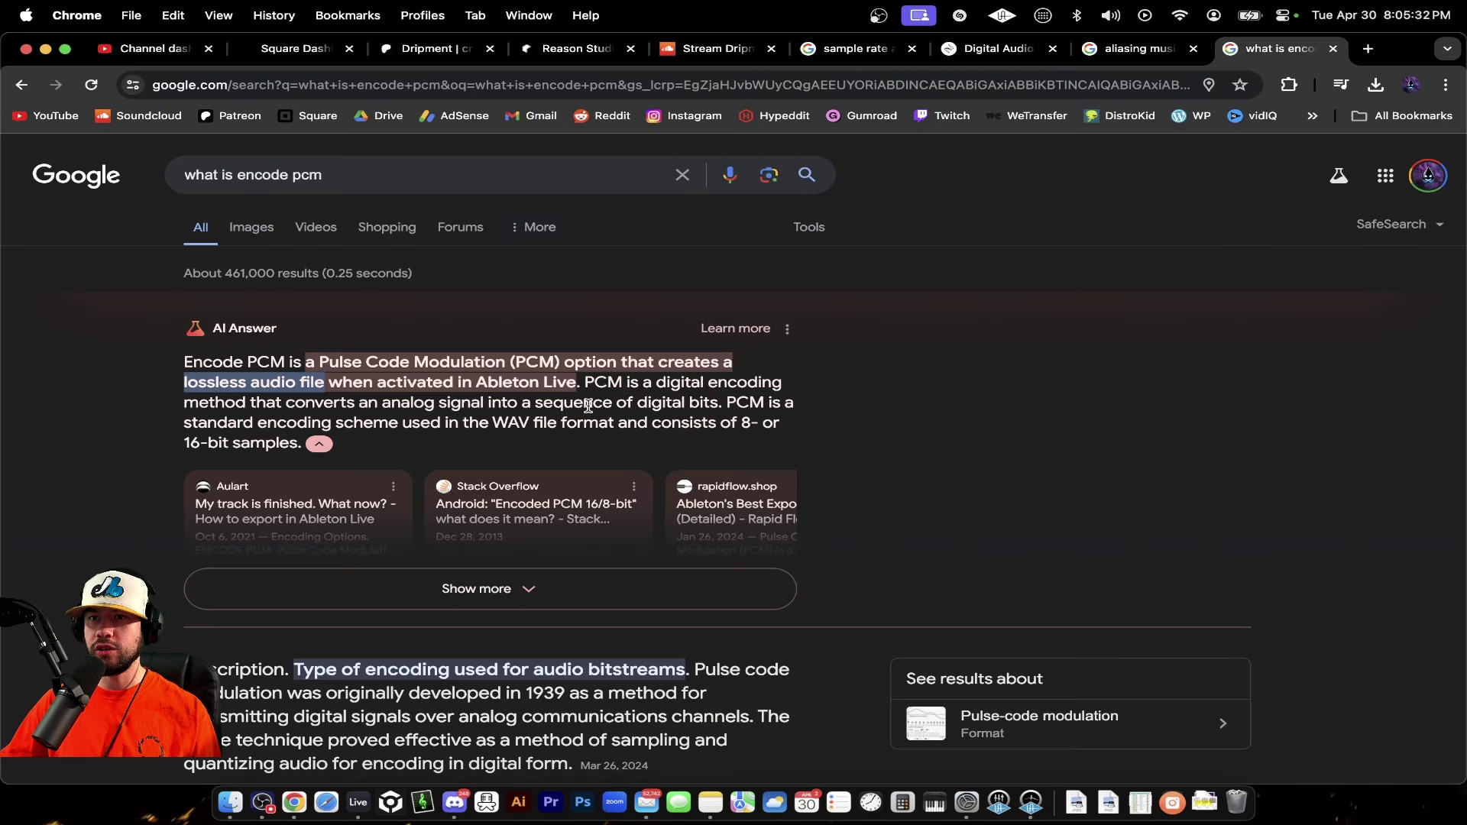
key(super+Tab)
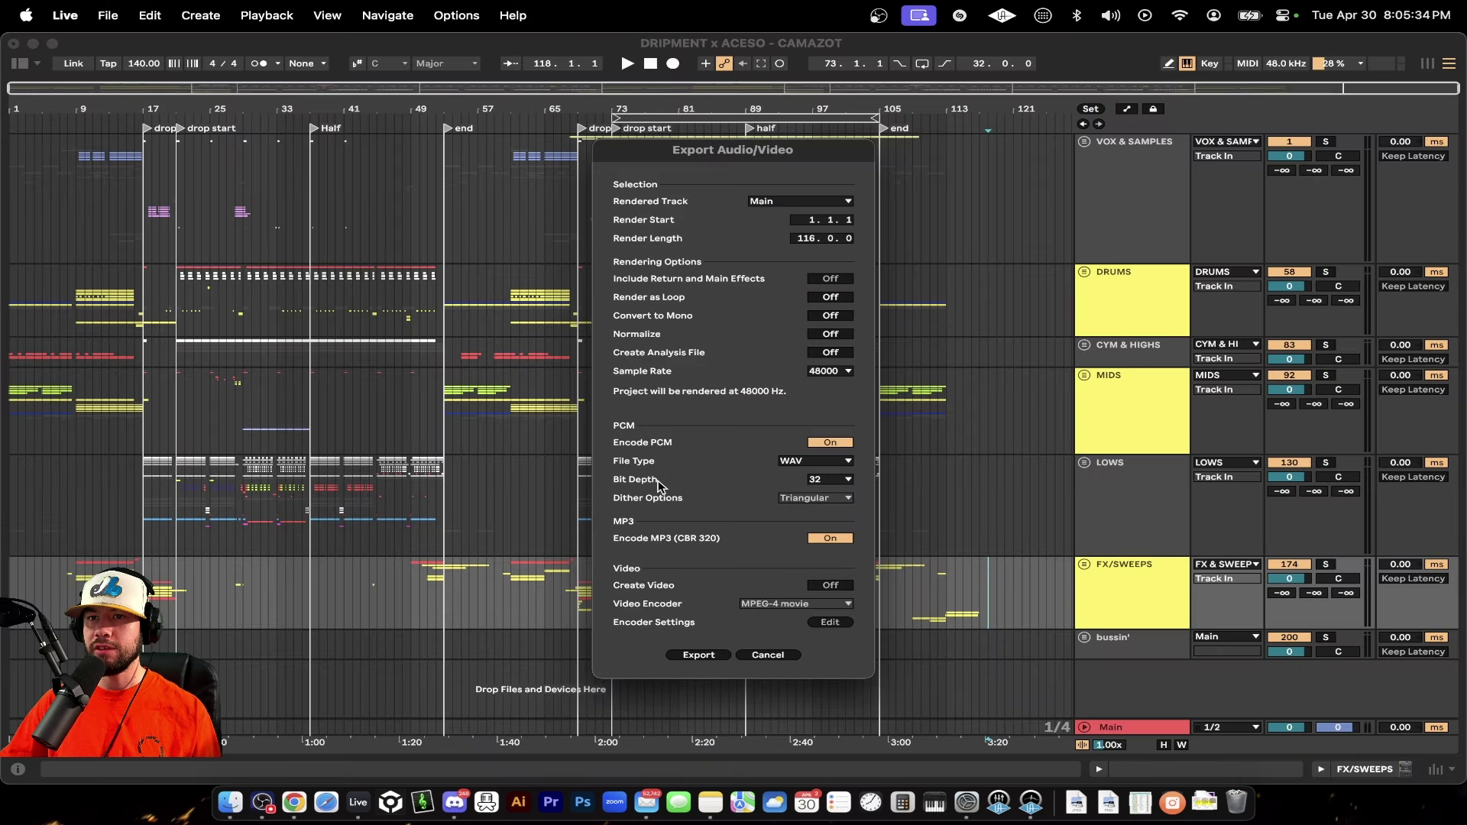
key(super+Tab)
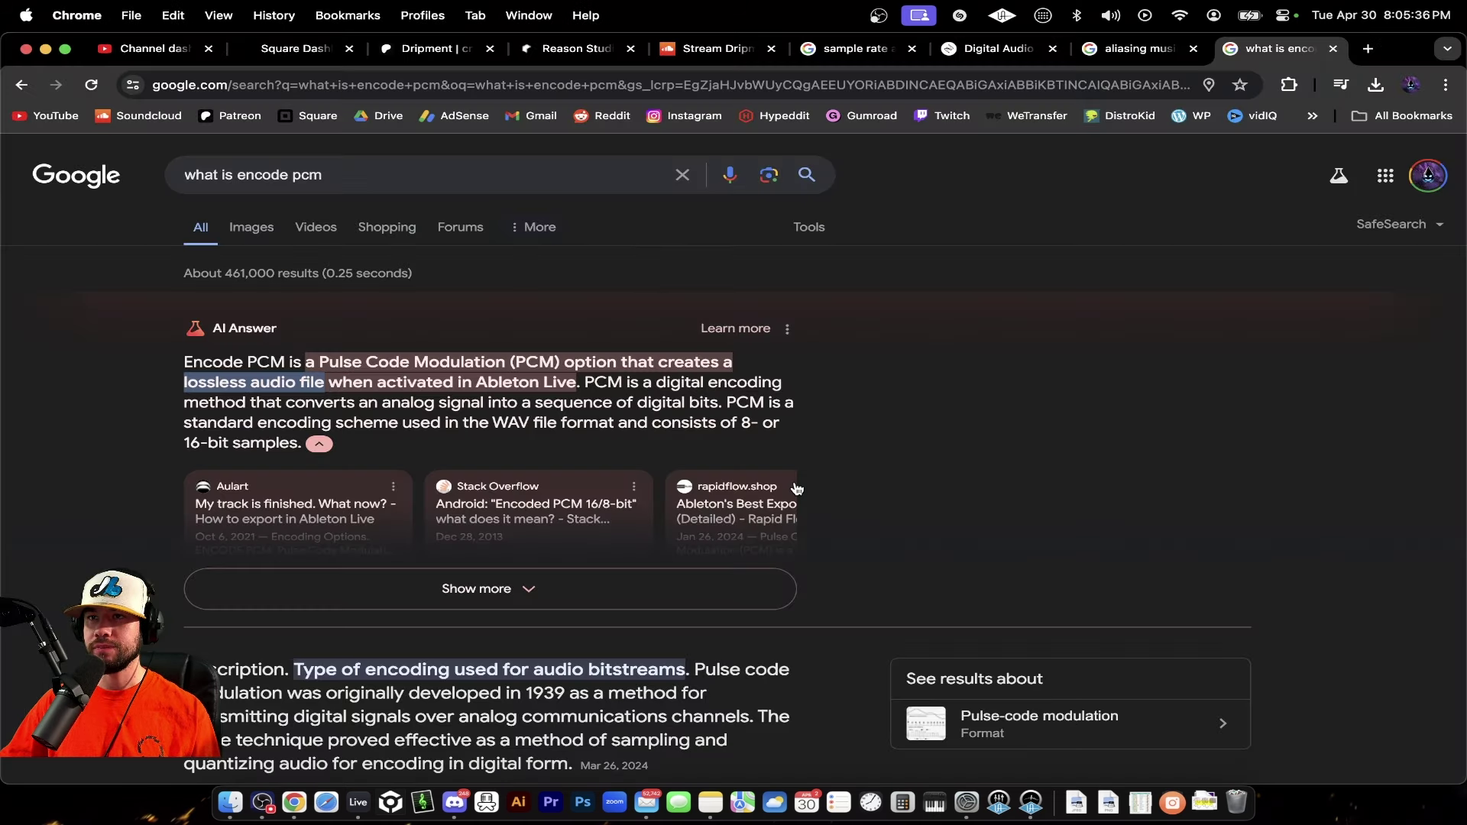
click(1131, 48)
click(993, 48)
scroll(877, 417, down, 10)
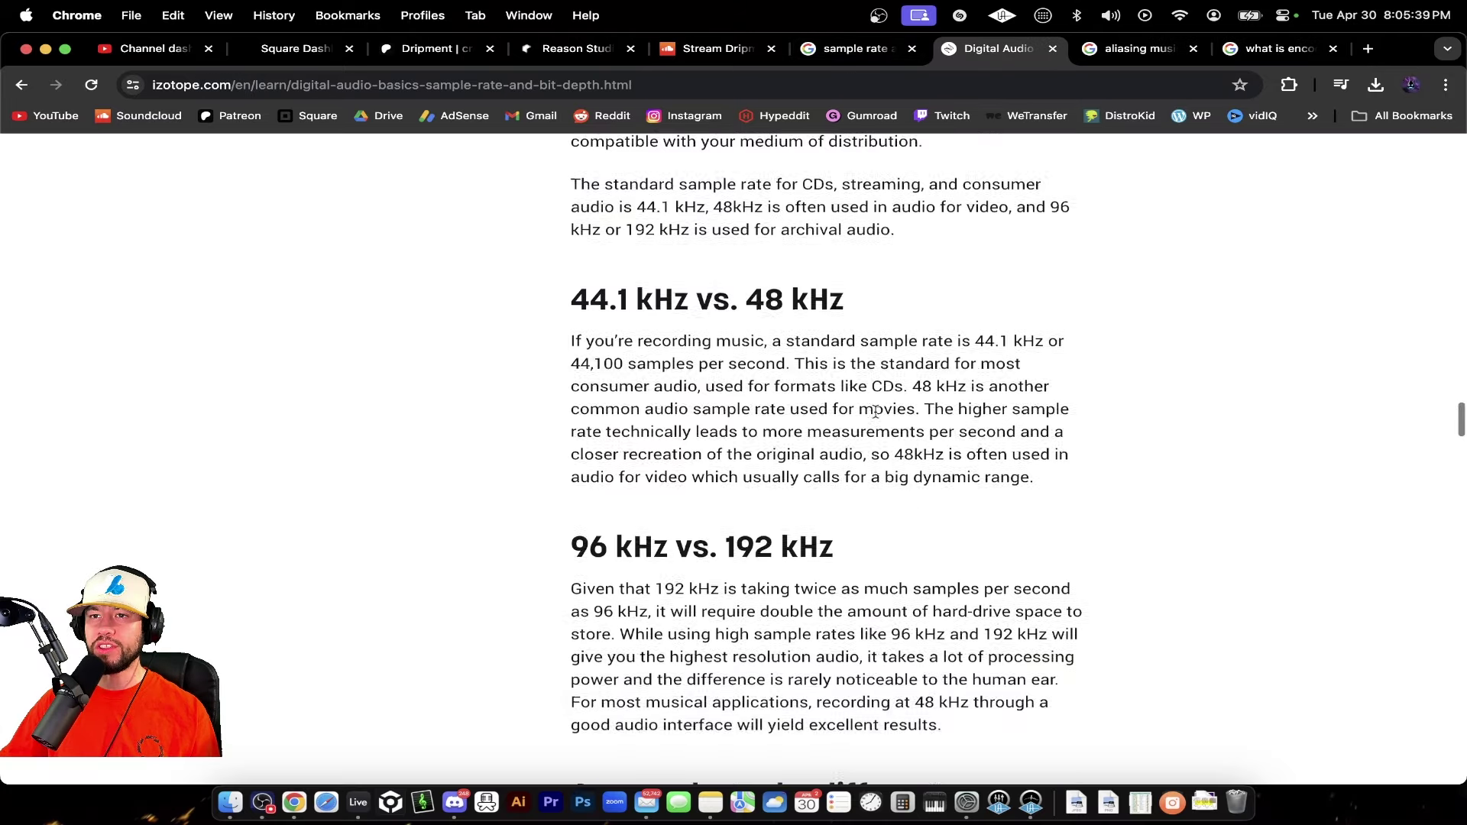
key(super+alt+Left)
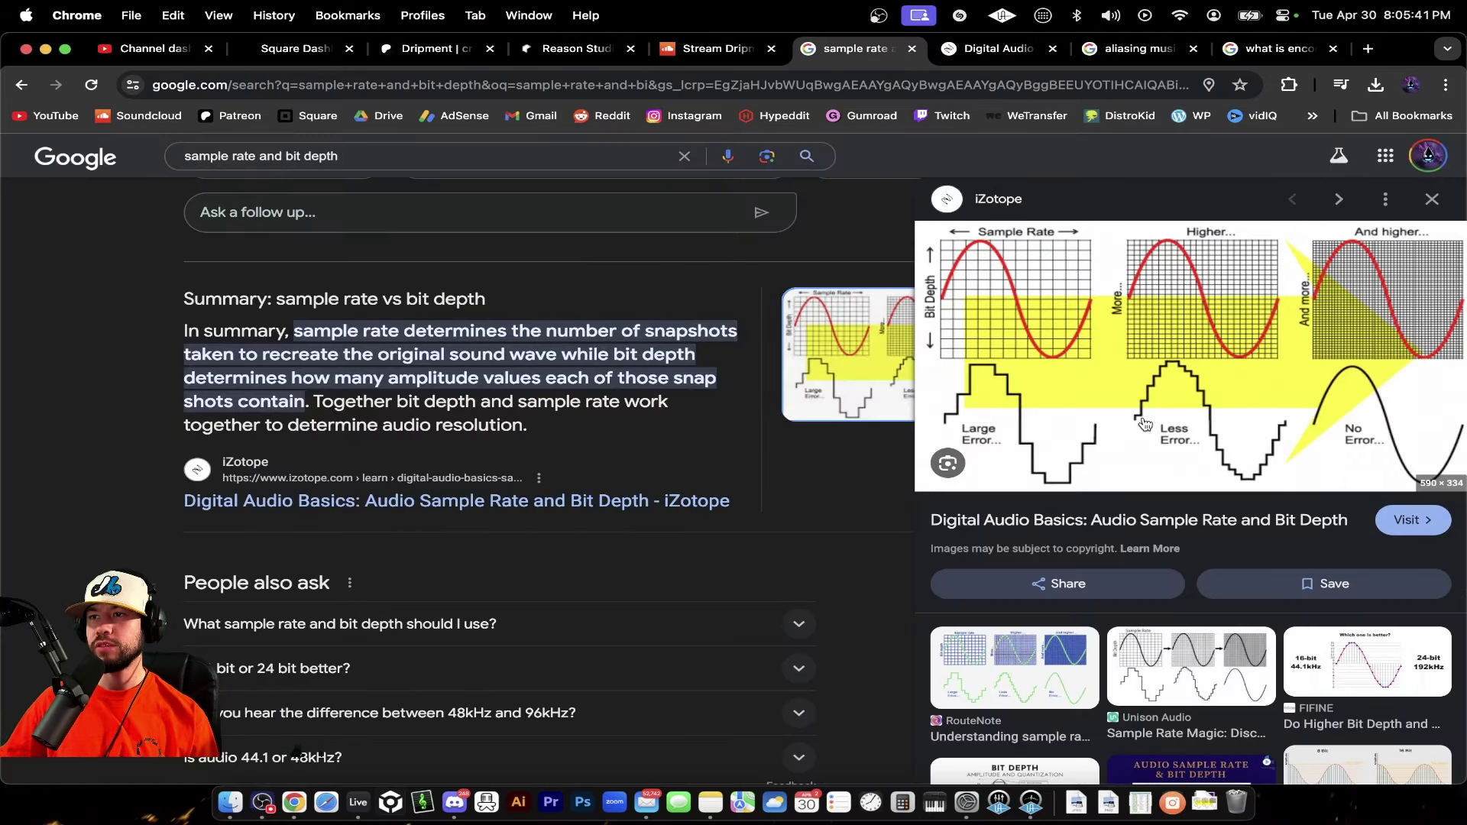
right_click(1206, 349)
- Open the iZotope diagram in Preview, centre its window, and return to the bit depth setting
click(1315, 474)
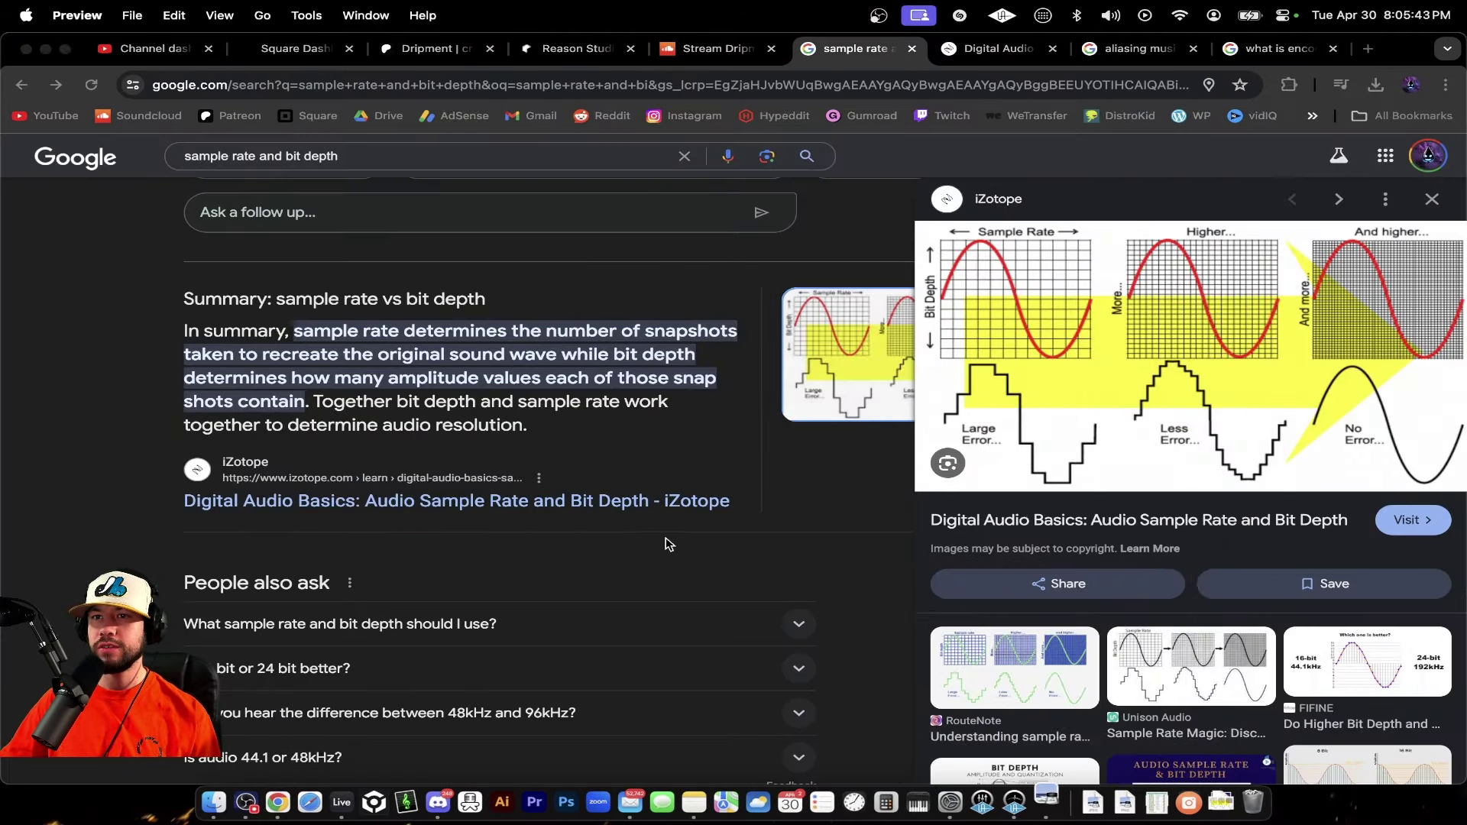
drag(306, 47, 635, 192)
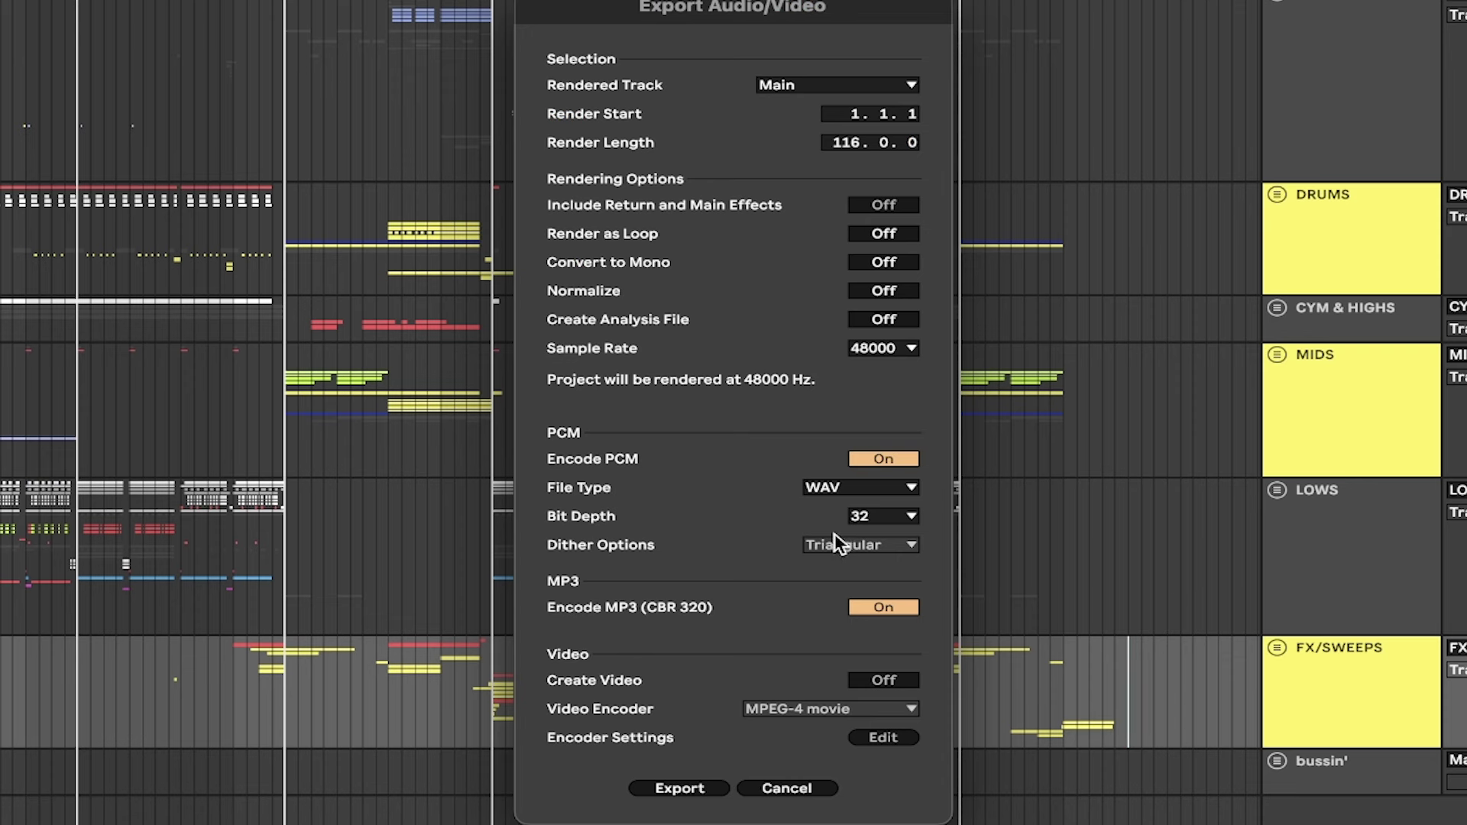
click(883, 517)
click(887, 535)
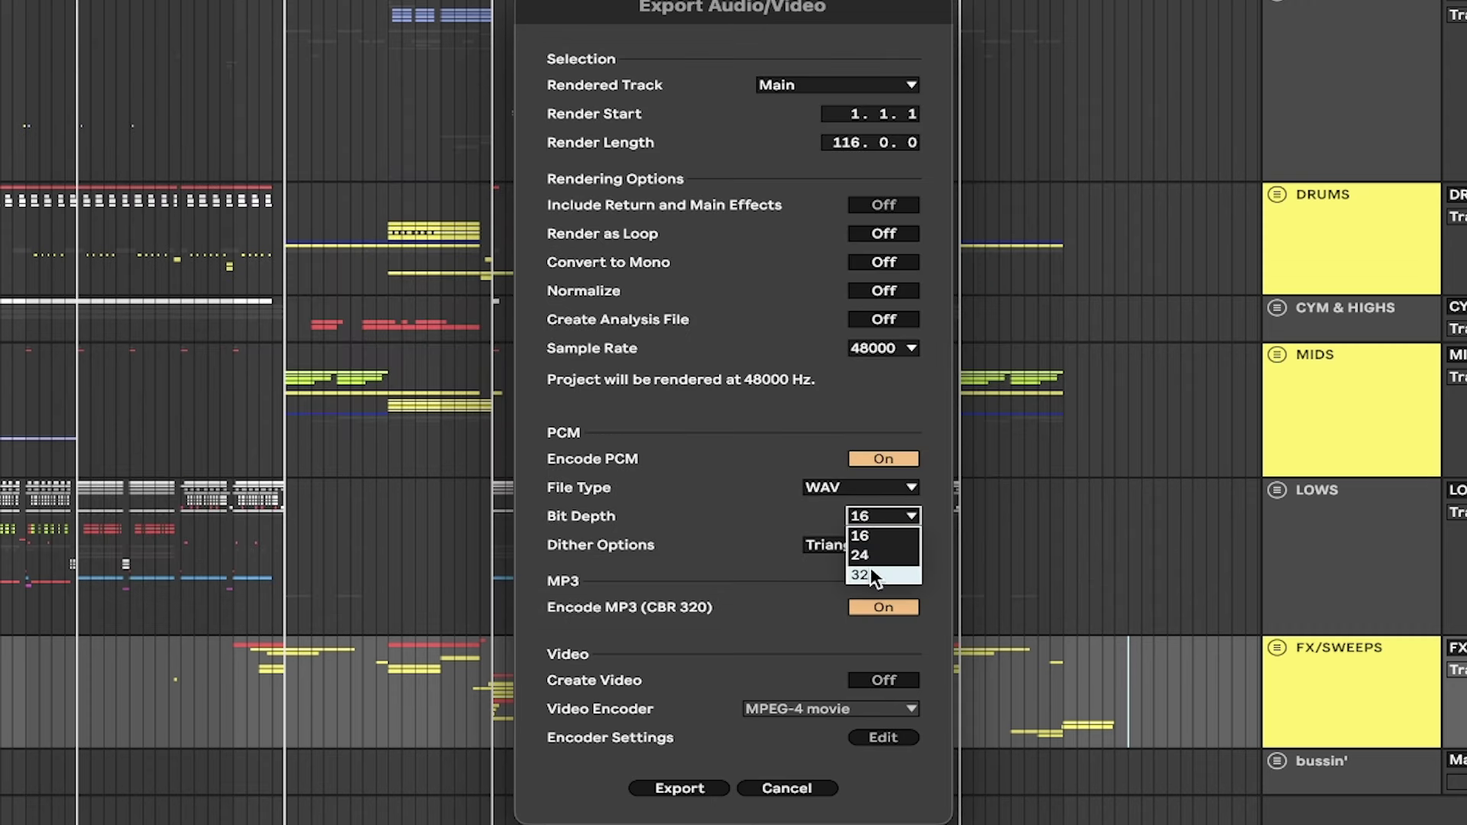
- Set Bit Depth to 32, close the Preview diagram, and confirm 32-bit stays selected
click(862, 572)
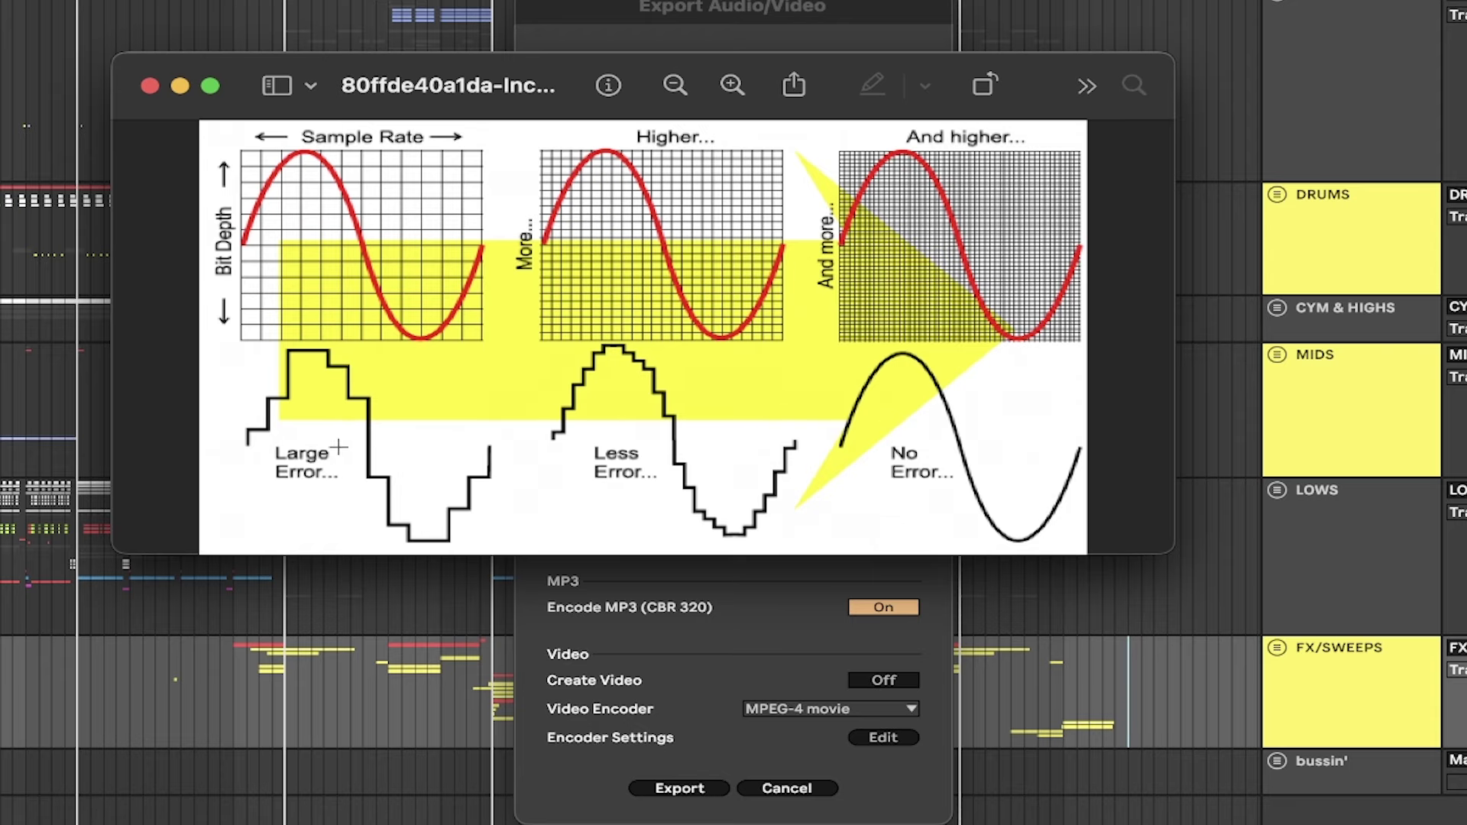
key(super+w)
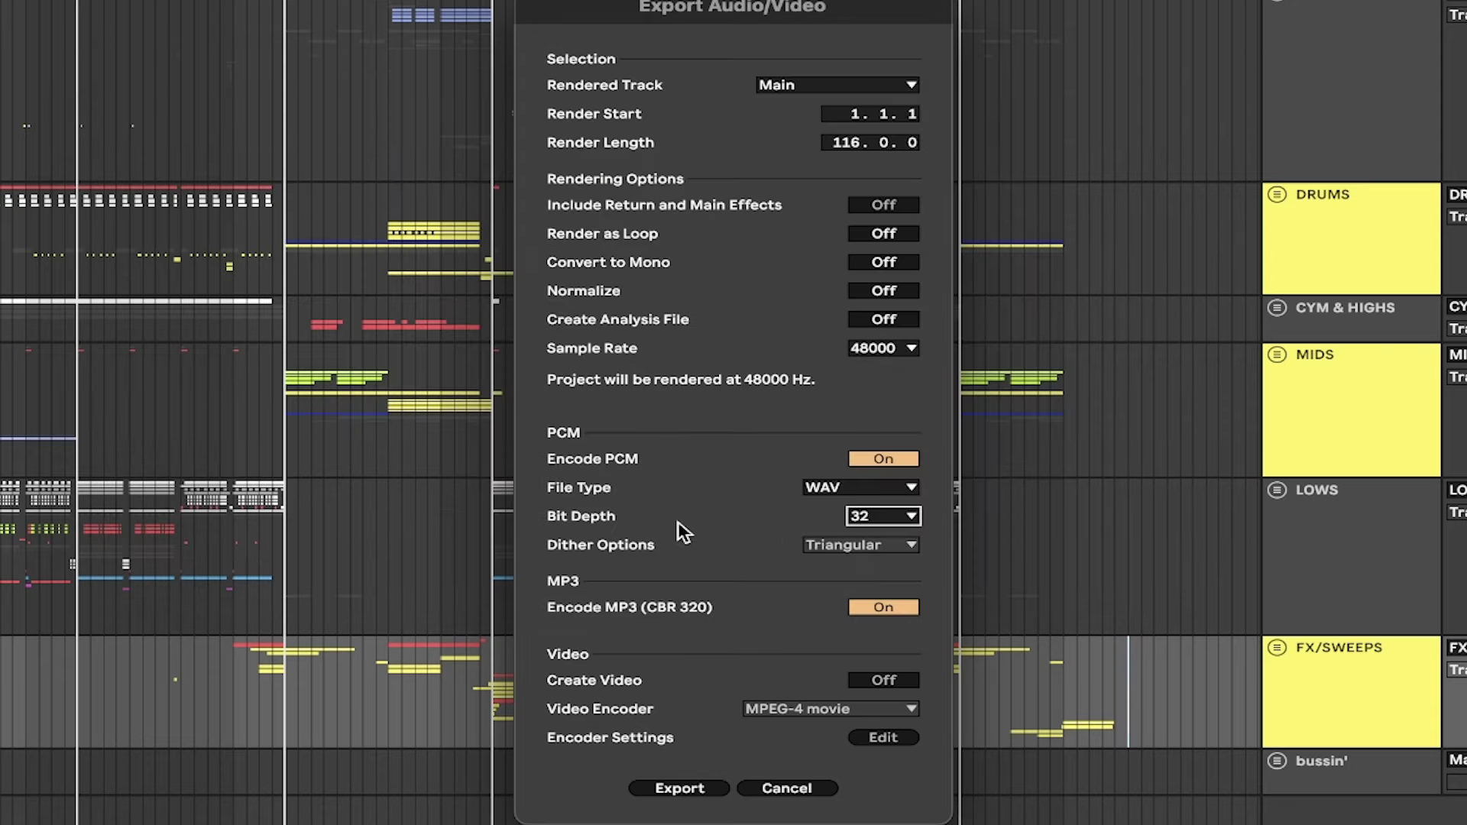
click(870, 517)
click(869, 582)
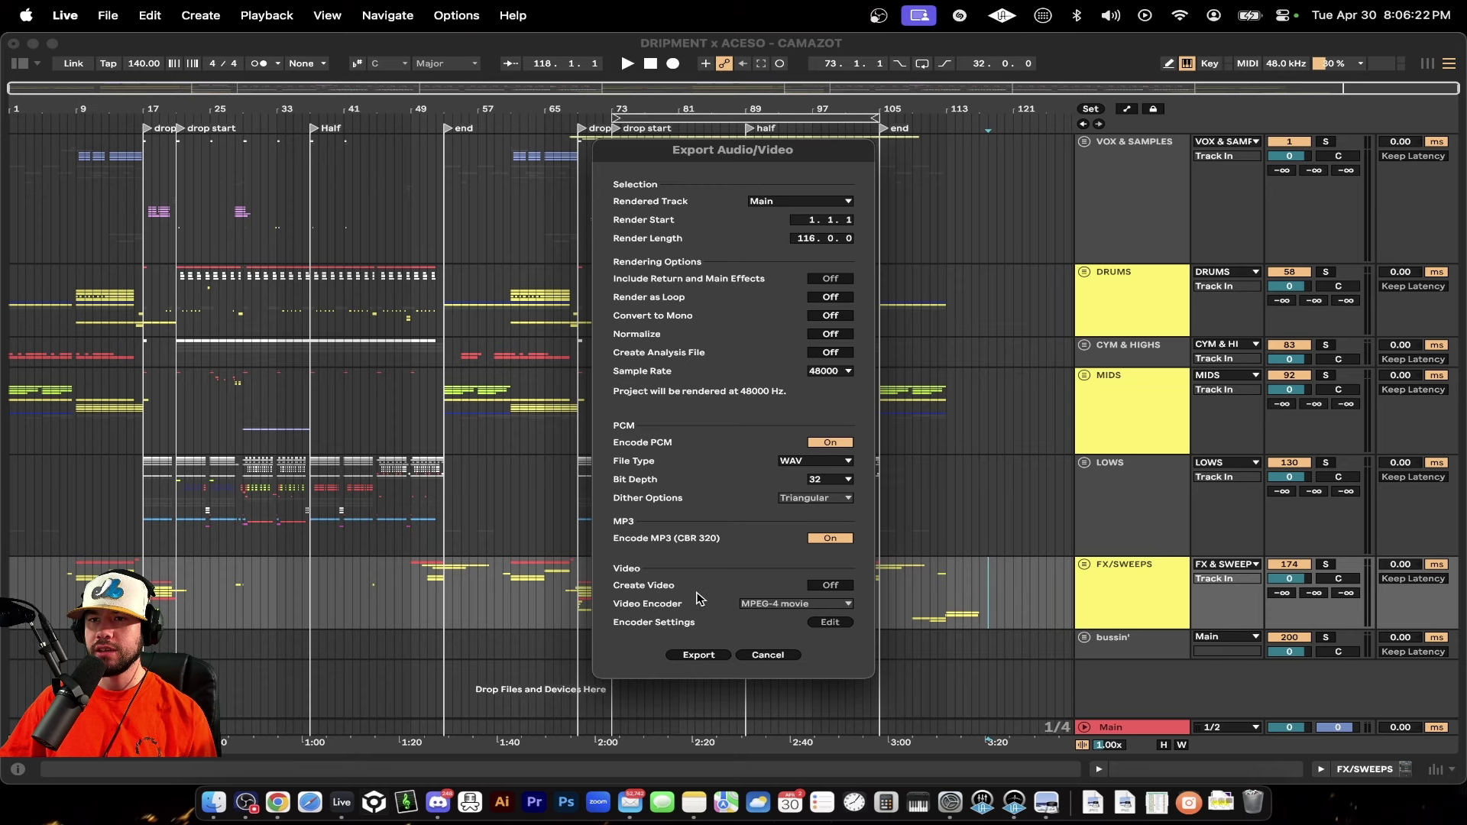
- Start the export into Dripment Records > dubstep, then cancel it without saving
click(701, 656)
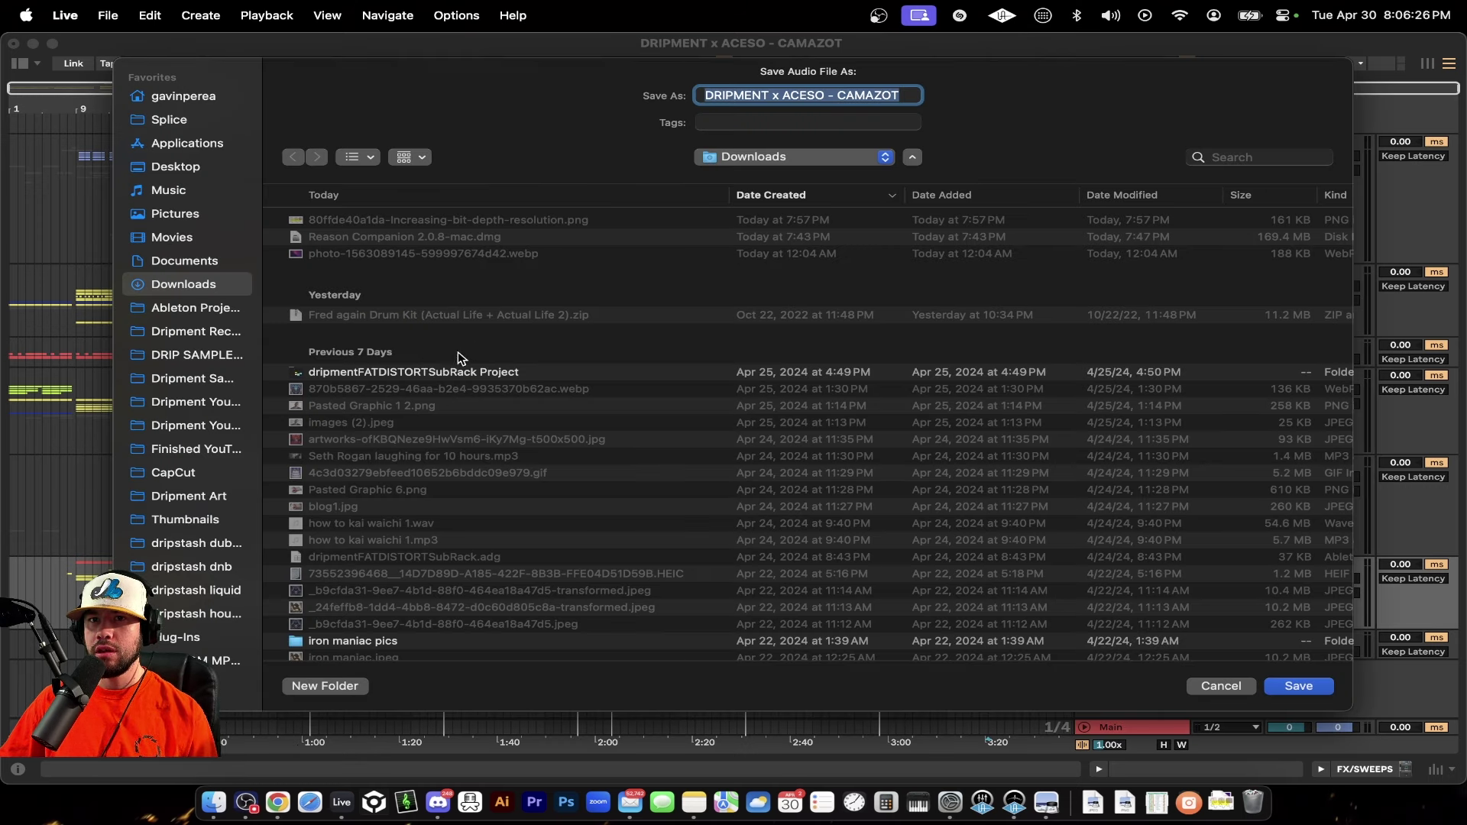
click(233, 339)
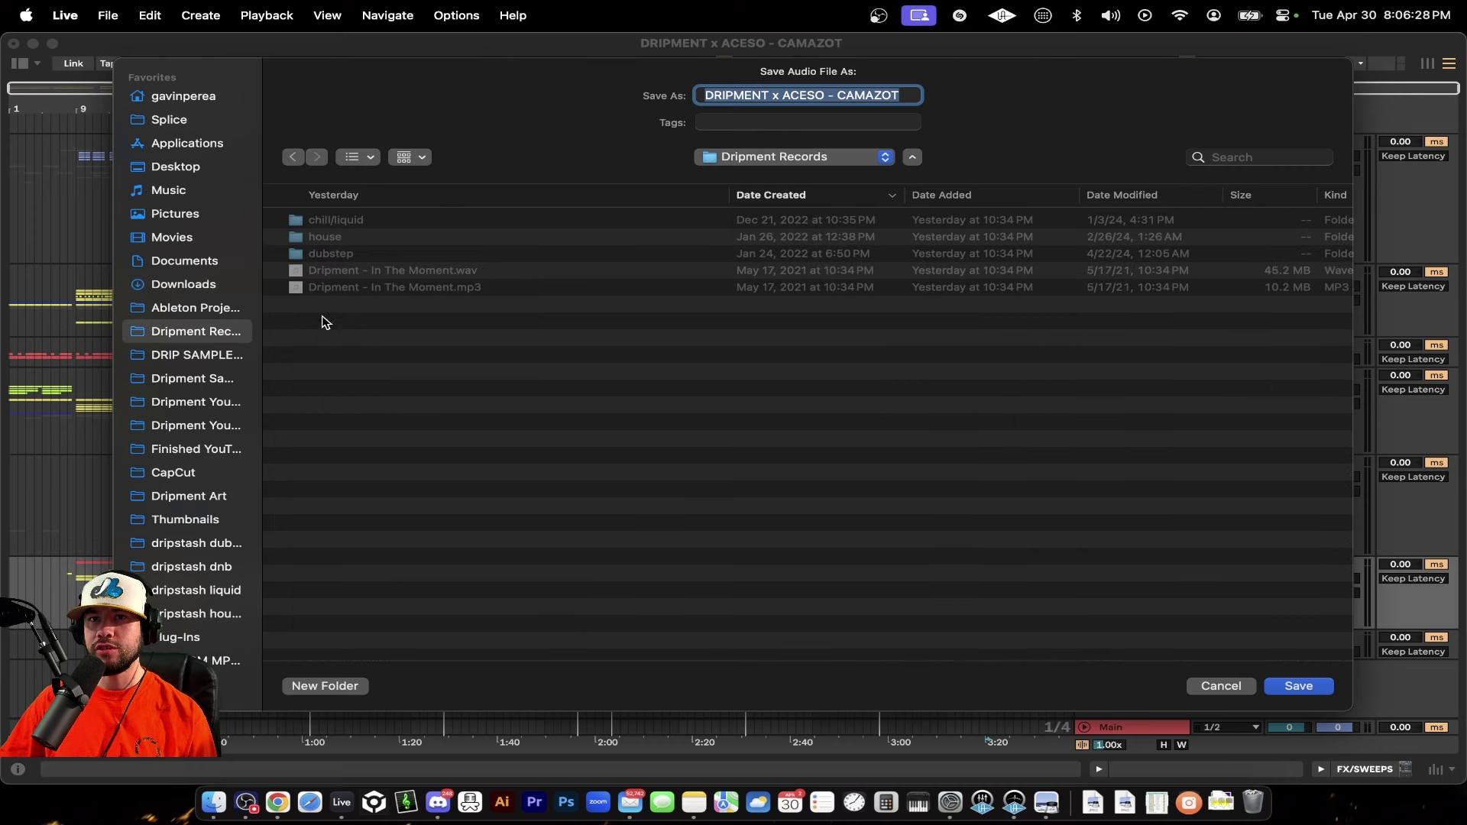
double_click(378, 254)
click(482, 237)
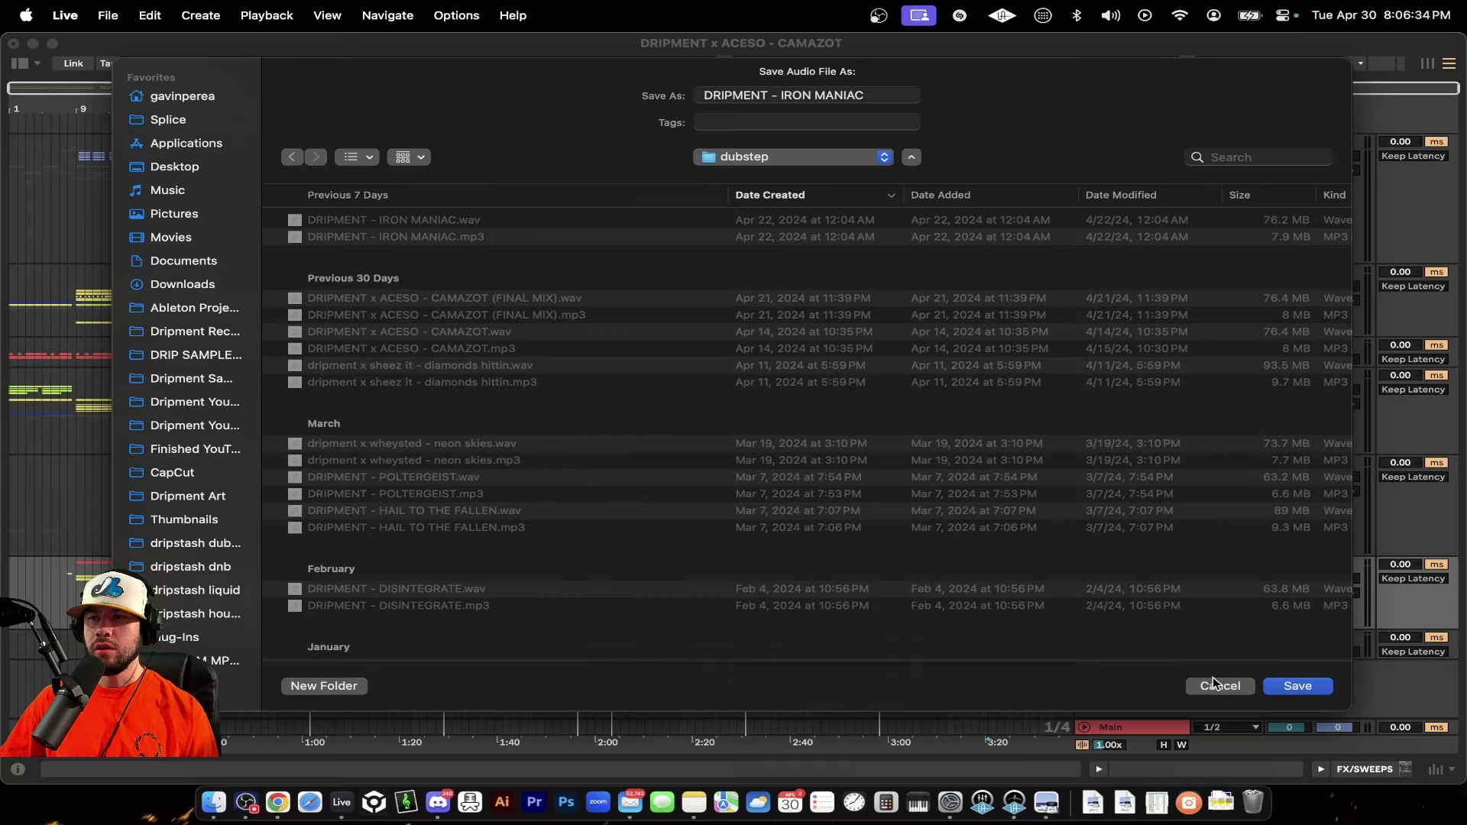
key(Escape)
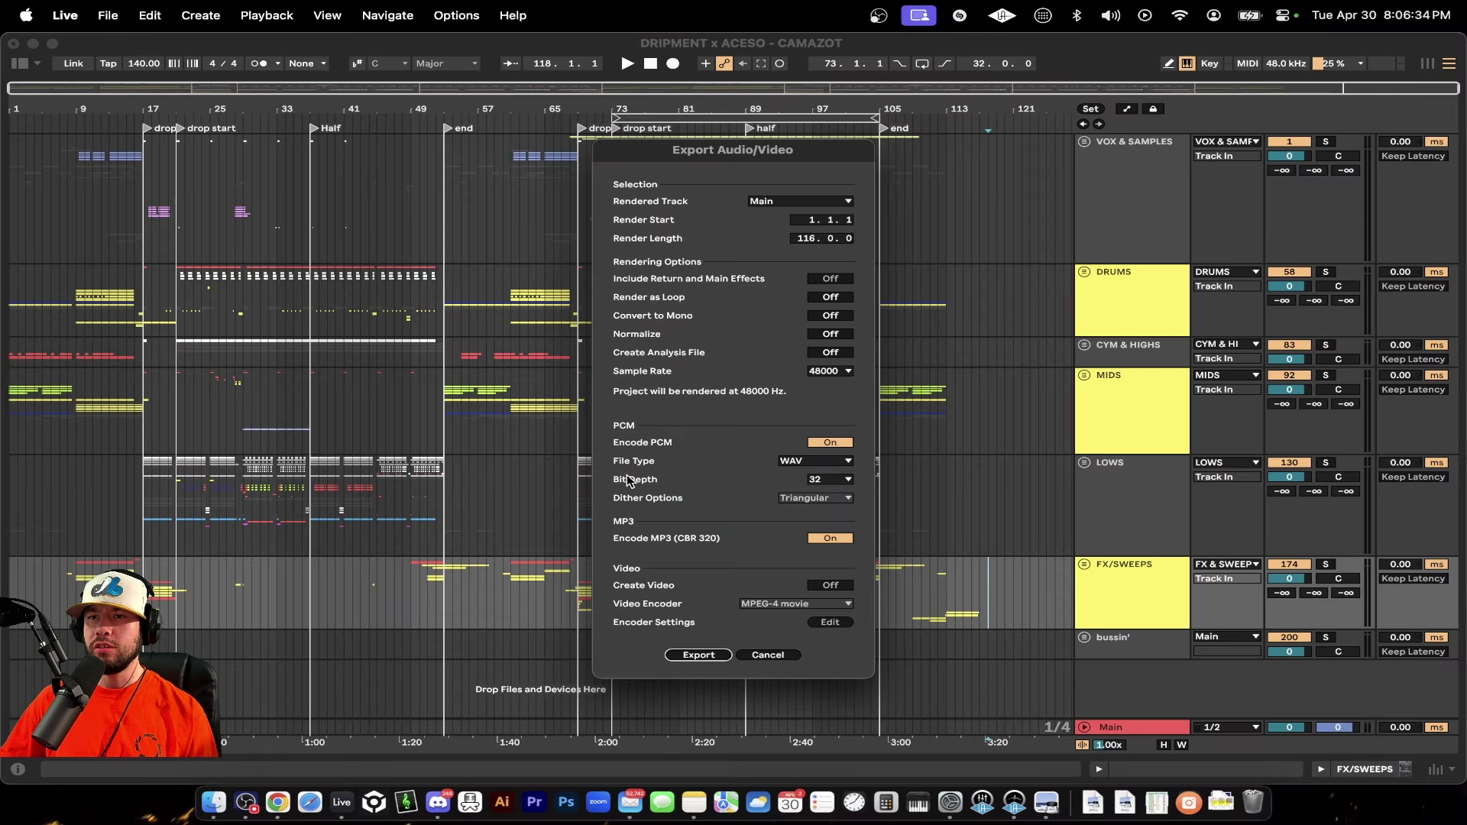
click(768, 655)
- Show the Main track's device chain and select the Pro-L 2 limiter
click(1107, 724)
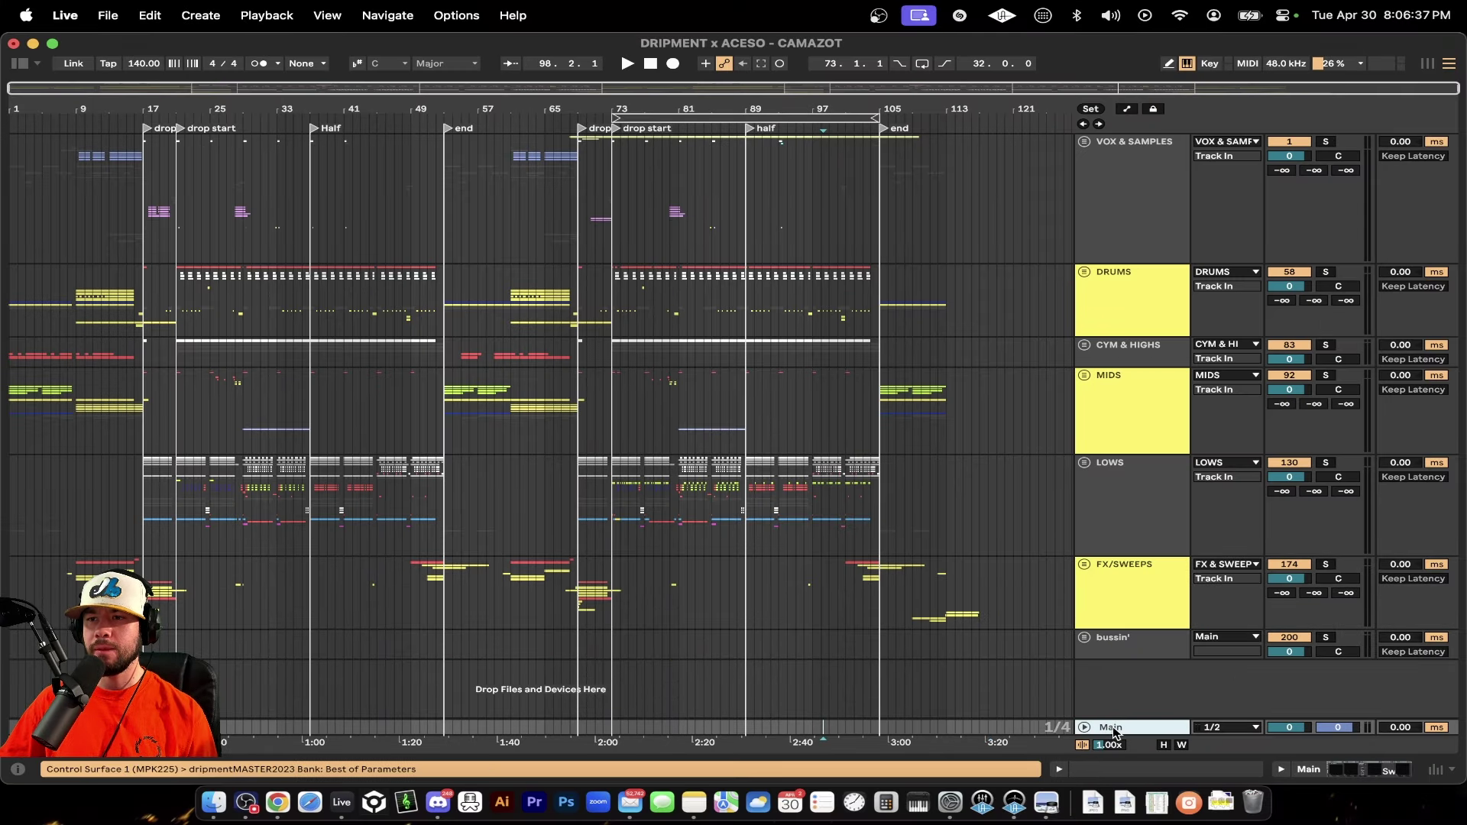
double_click(1113, 727)
click(633, 605)
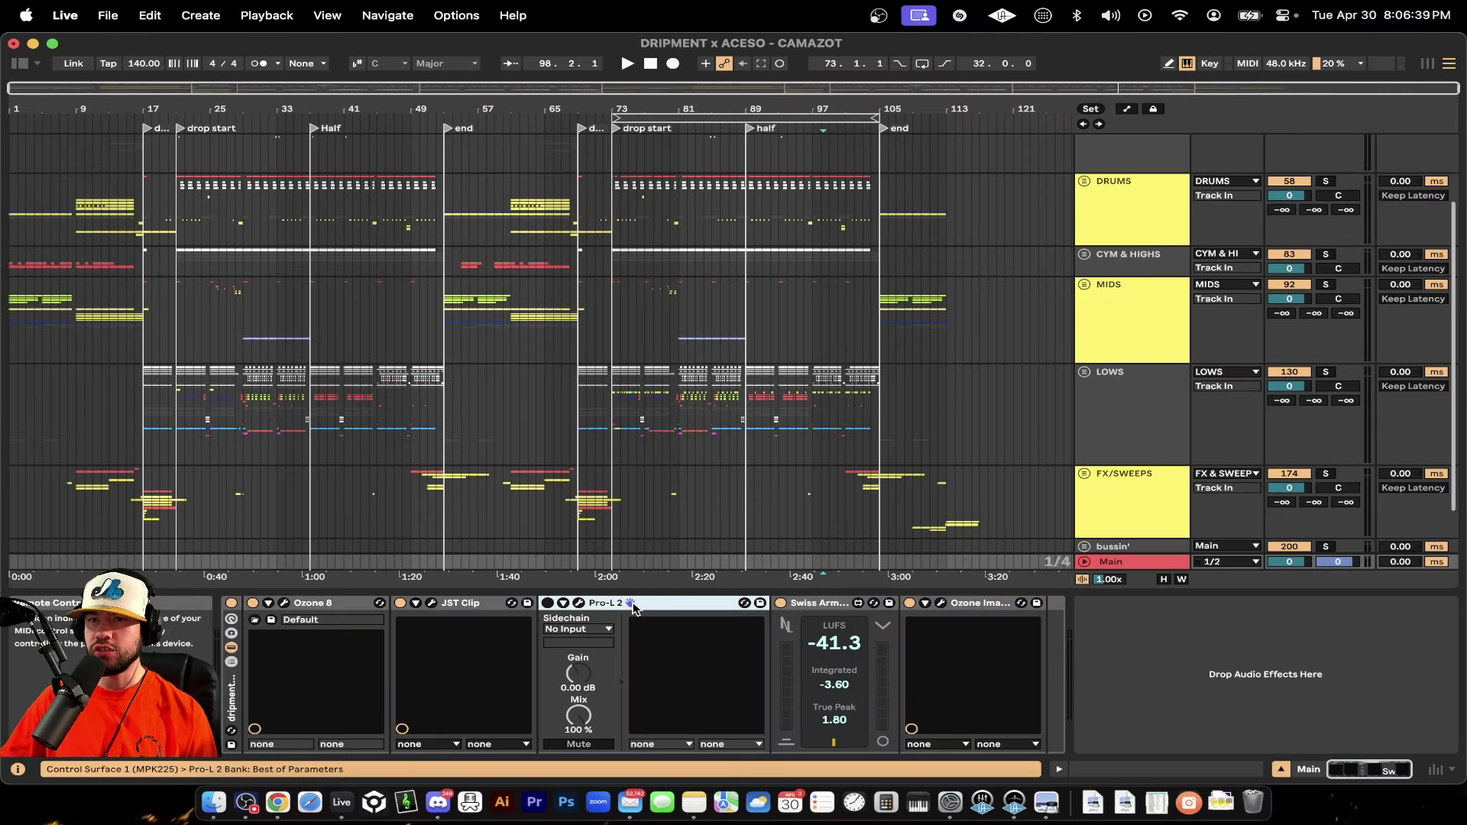
- Review Chrome's 'aliasing music' AI answer on the Nyquist frequency, then return to Live
click(285, 814)
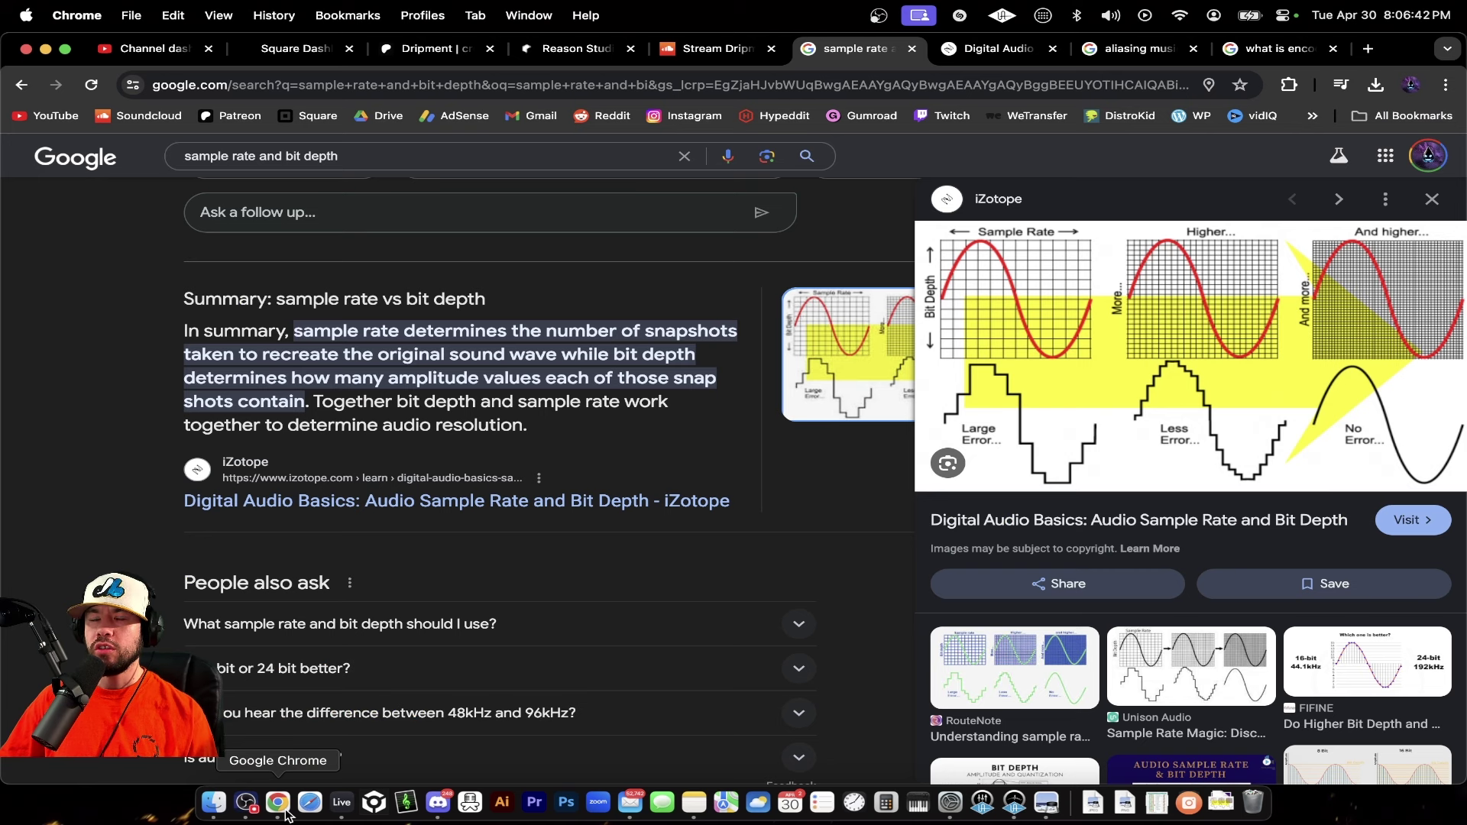
click(1137, 48)
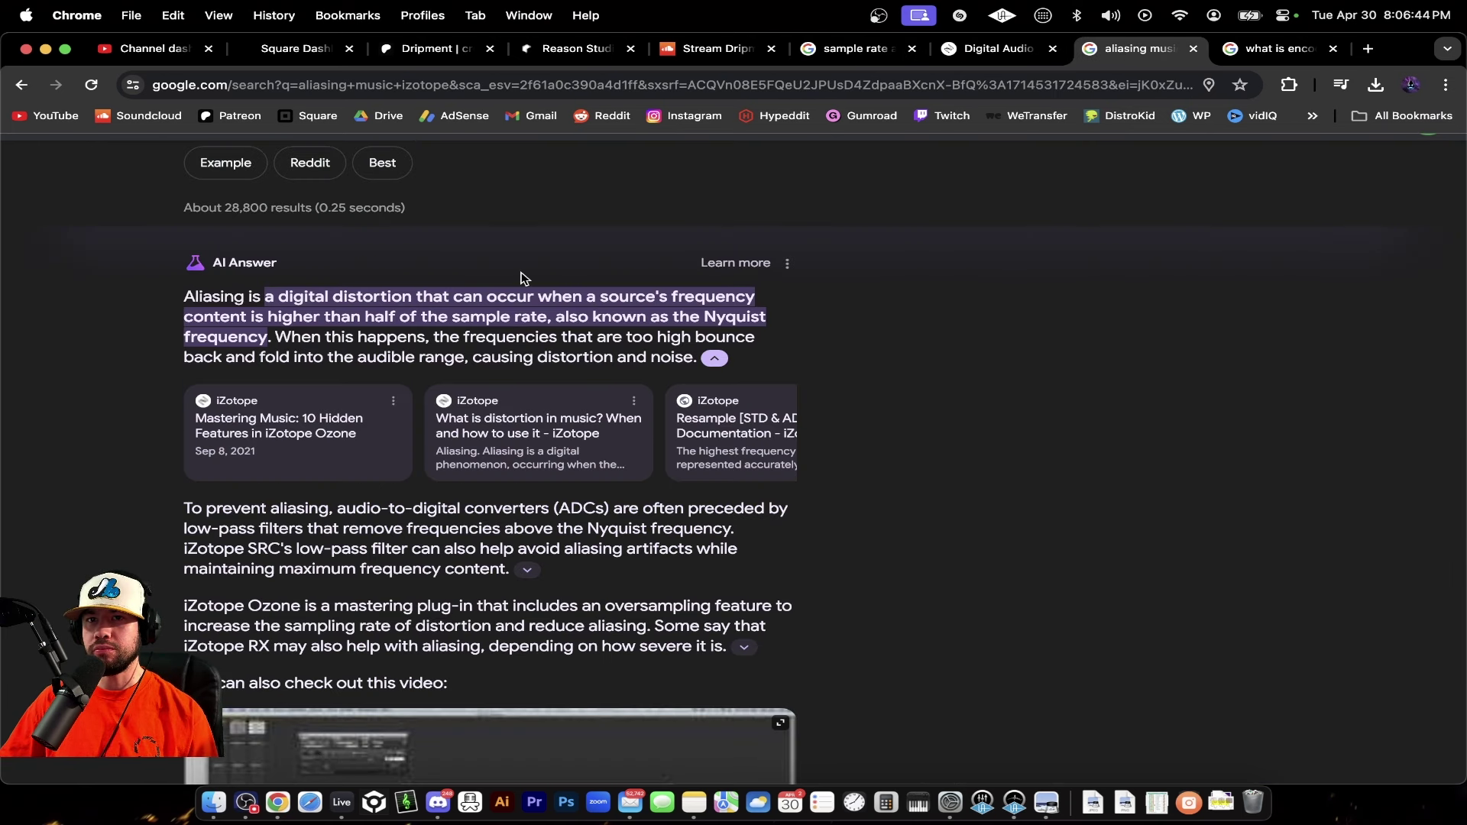
scroll(149, 388, up, 3)
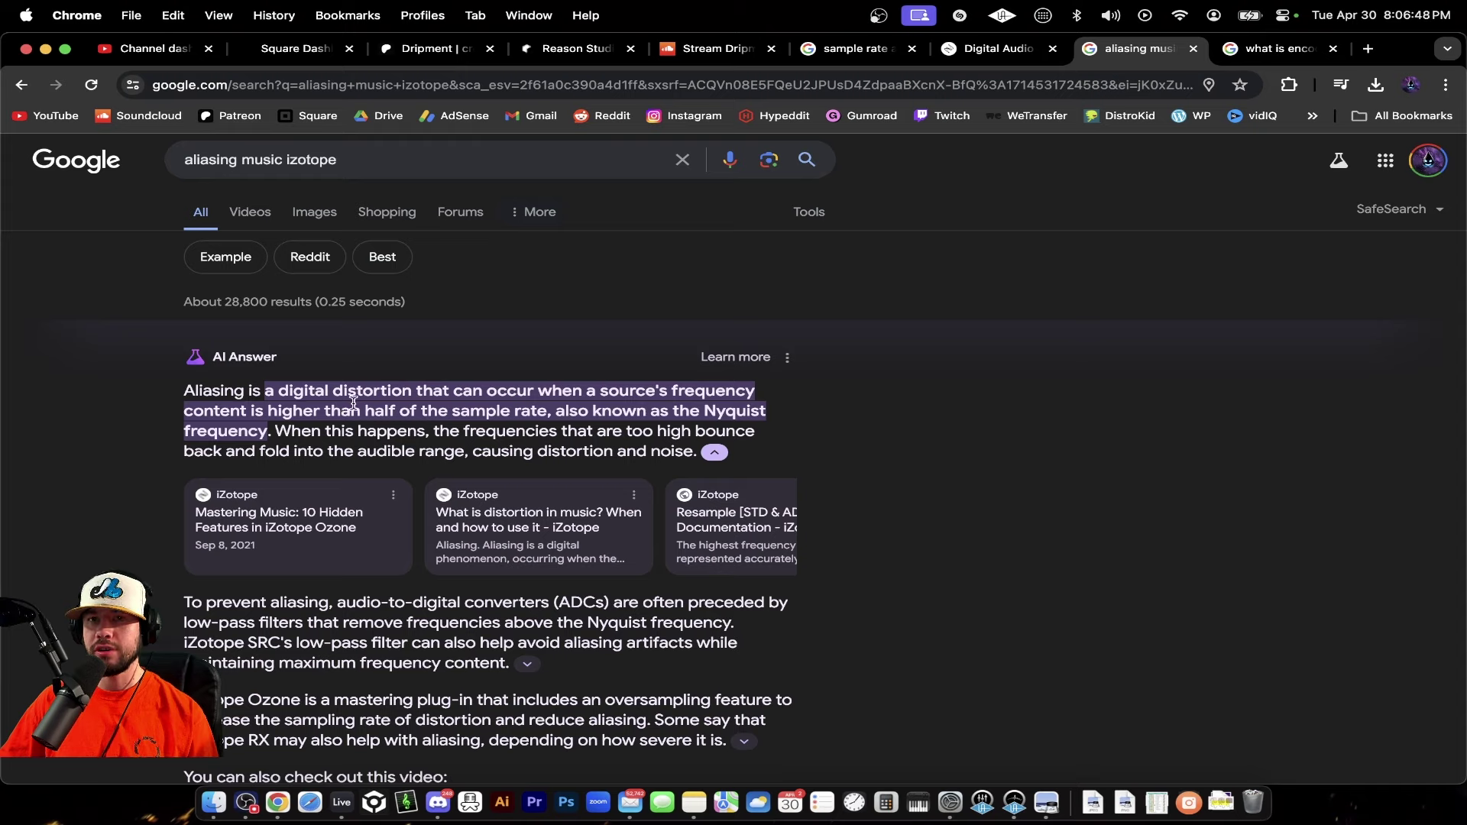
drag(274, 391, 695, 391)
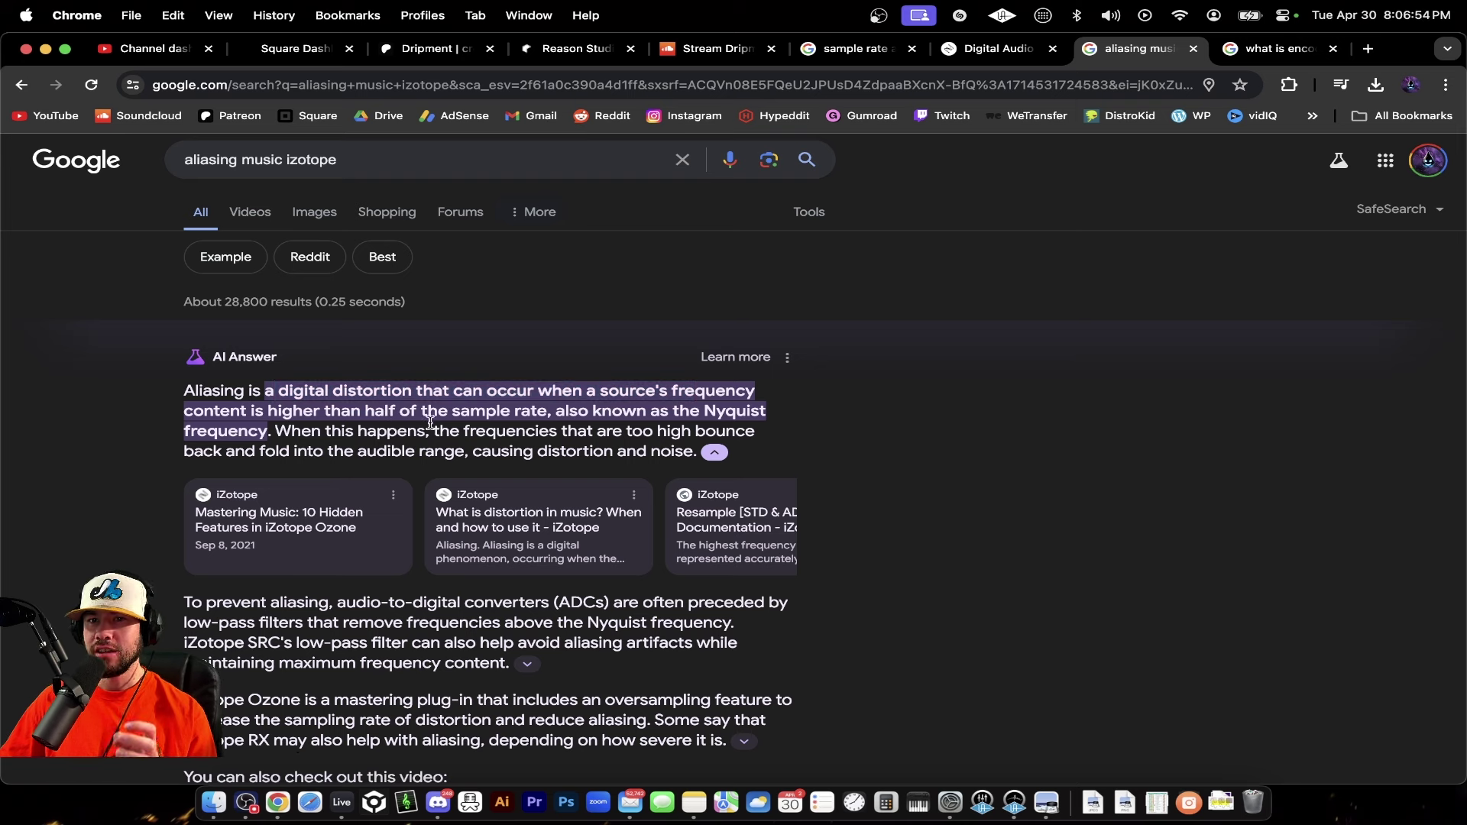
key(super+Tab)
key(super+Tab)
key(super+Tab)
- Confirm the audio preferences' 48000 sample rate, then switch to Chrome's aliasing results
click(1144, 564)
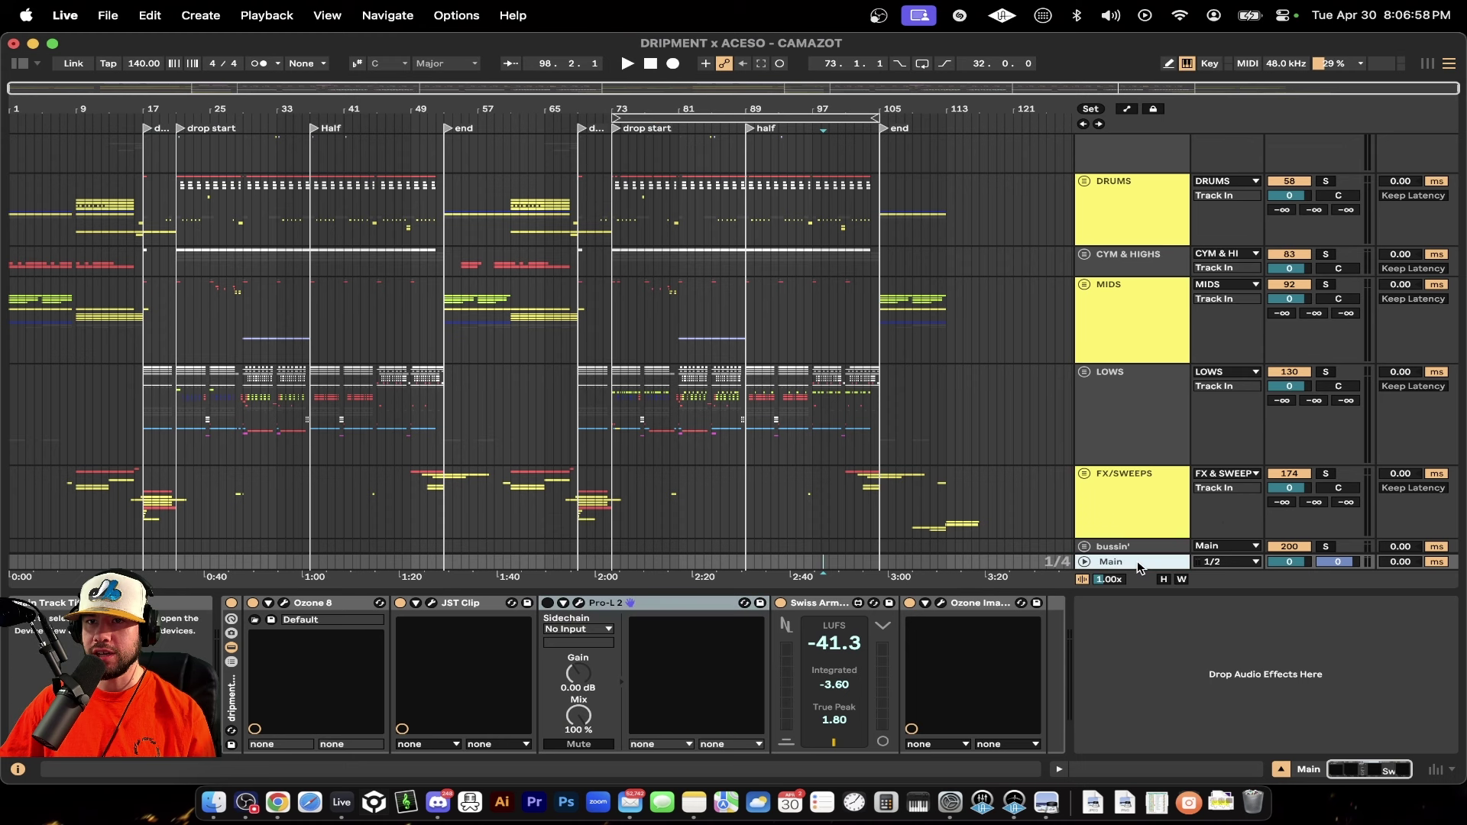
key(super+comma)
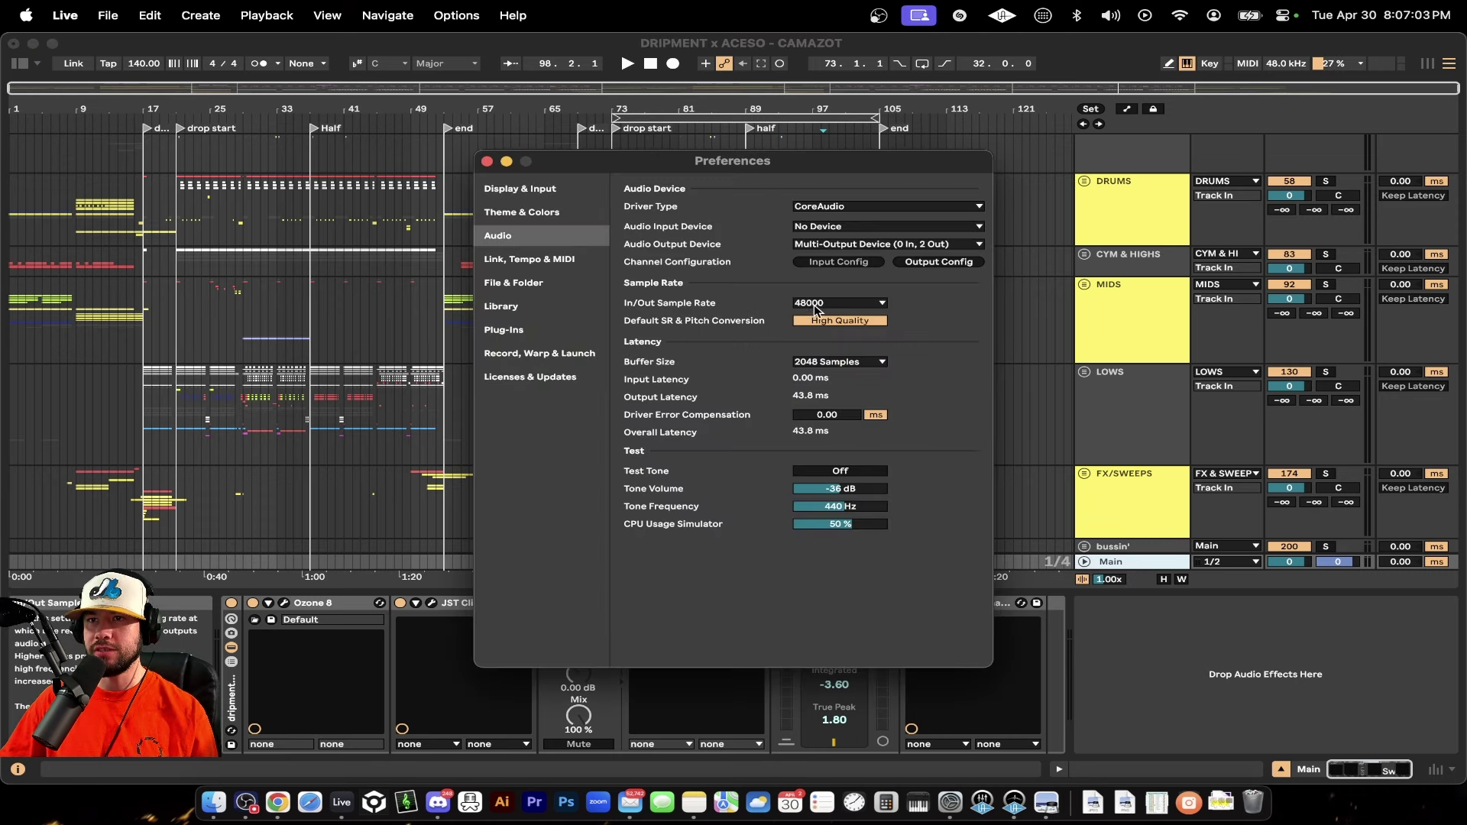
key(super+Tab)
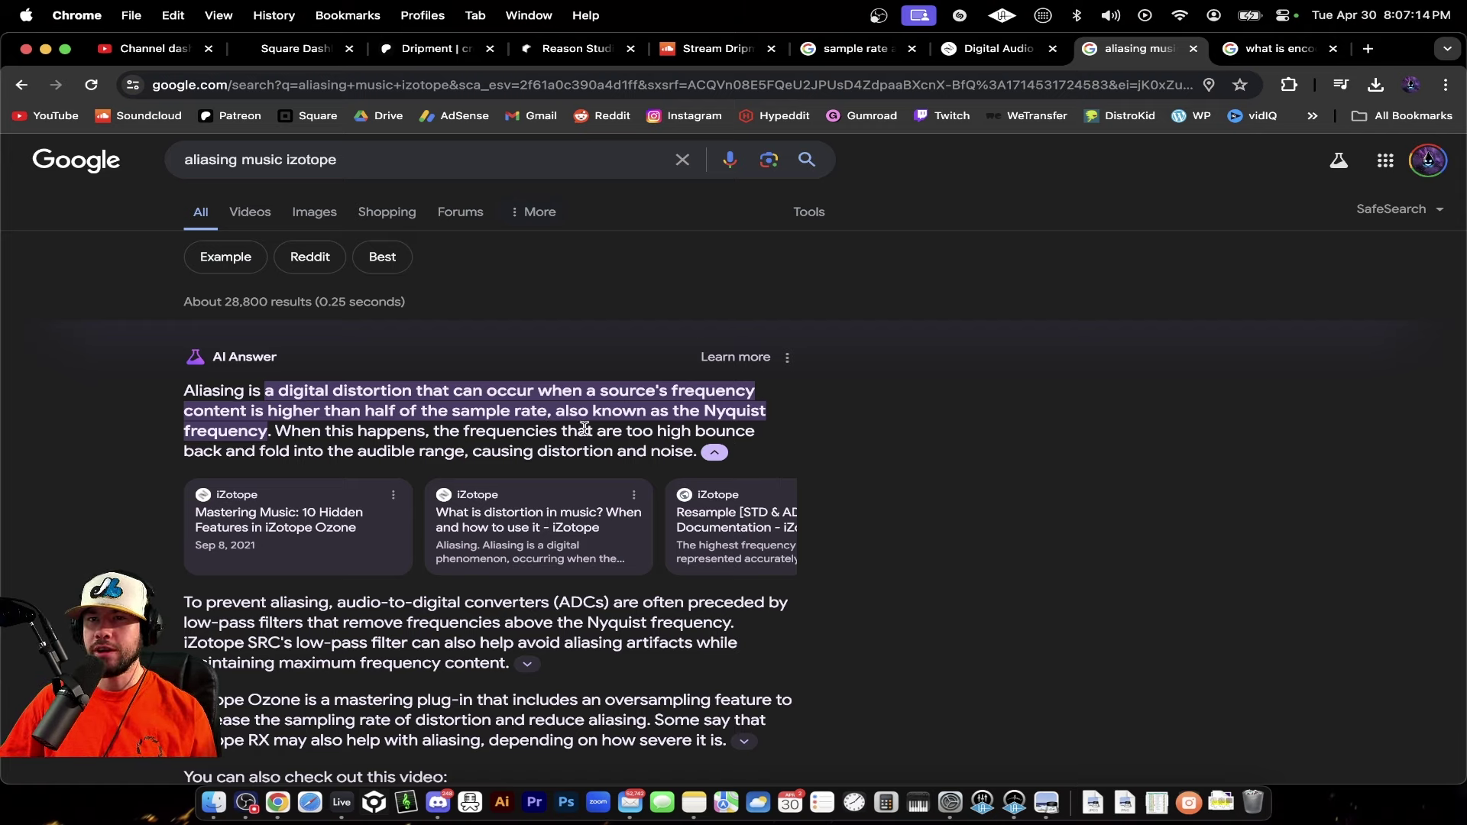
- Search 'ear range frequency' in a new Chrome tab
click(1368, 49)
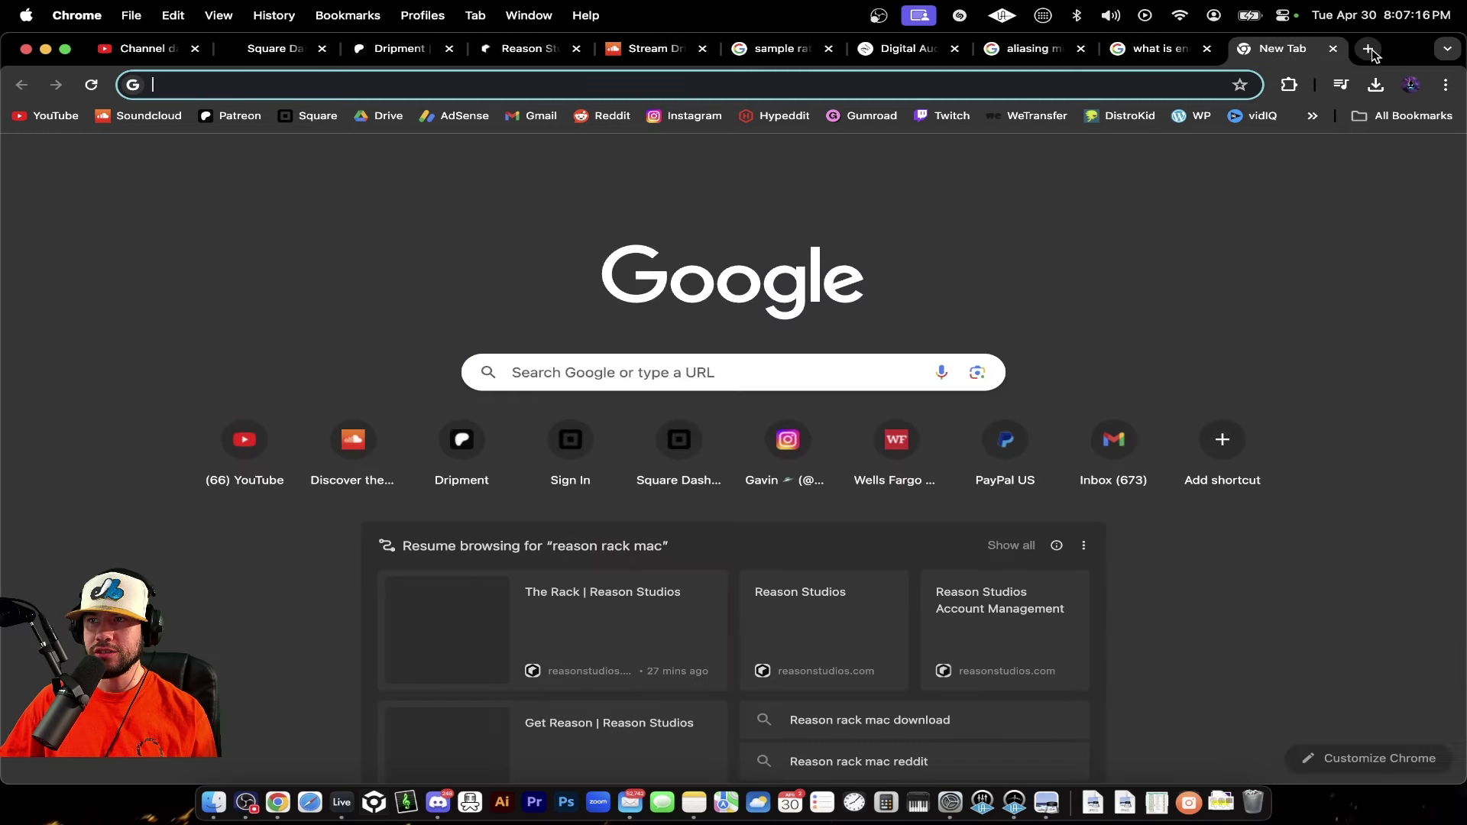
text(ear)
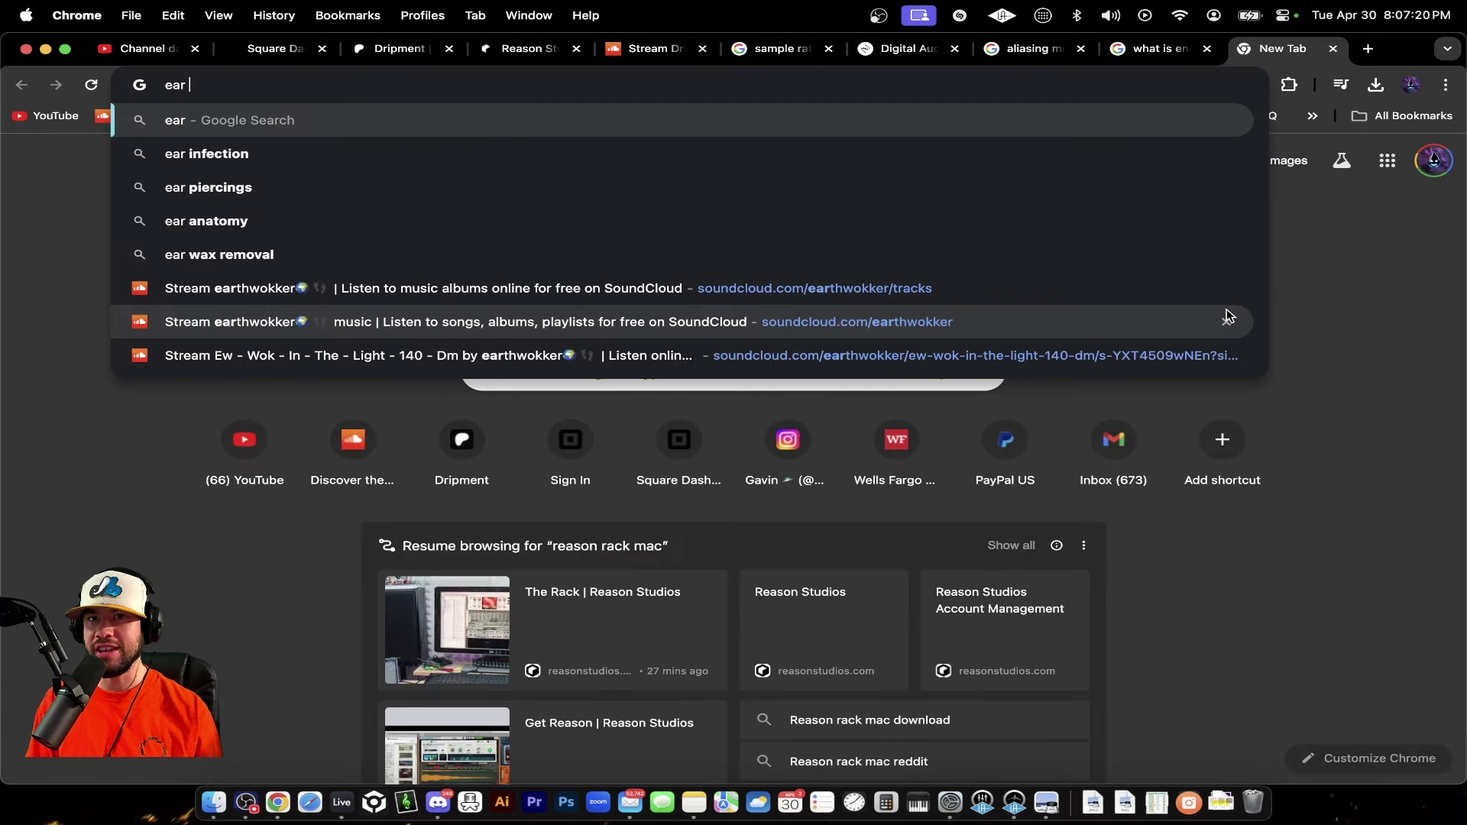
text( range freq)
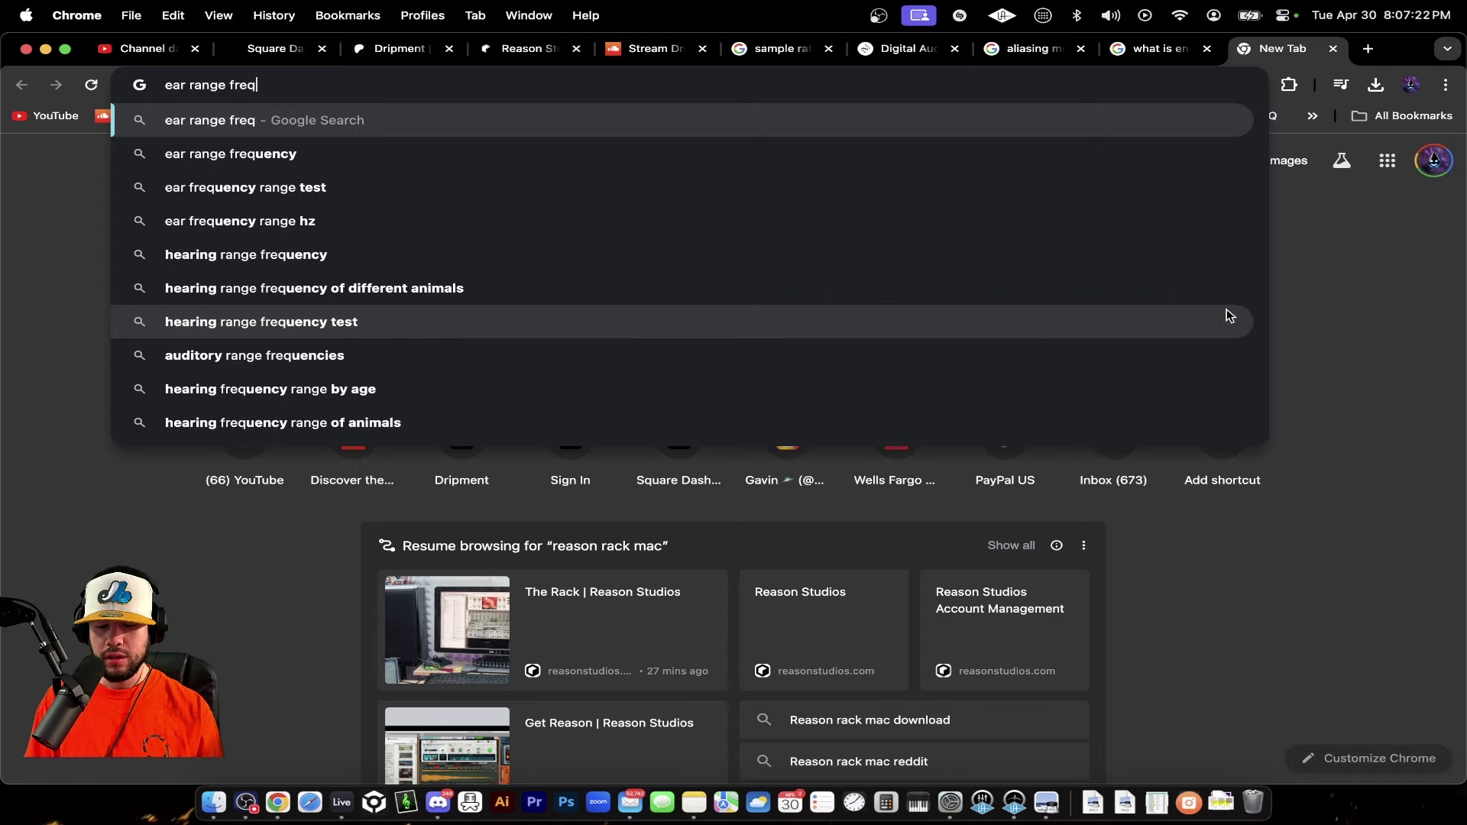
text(uency)
key(Return)
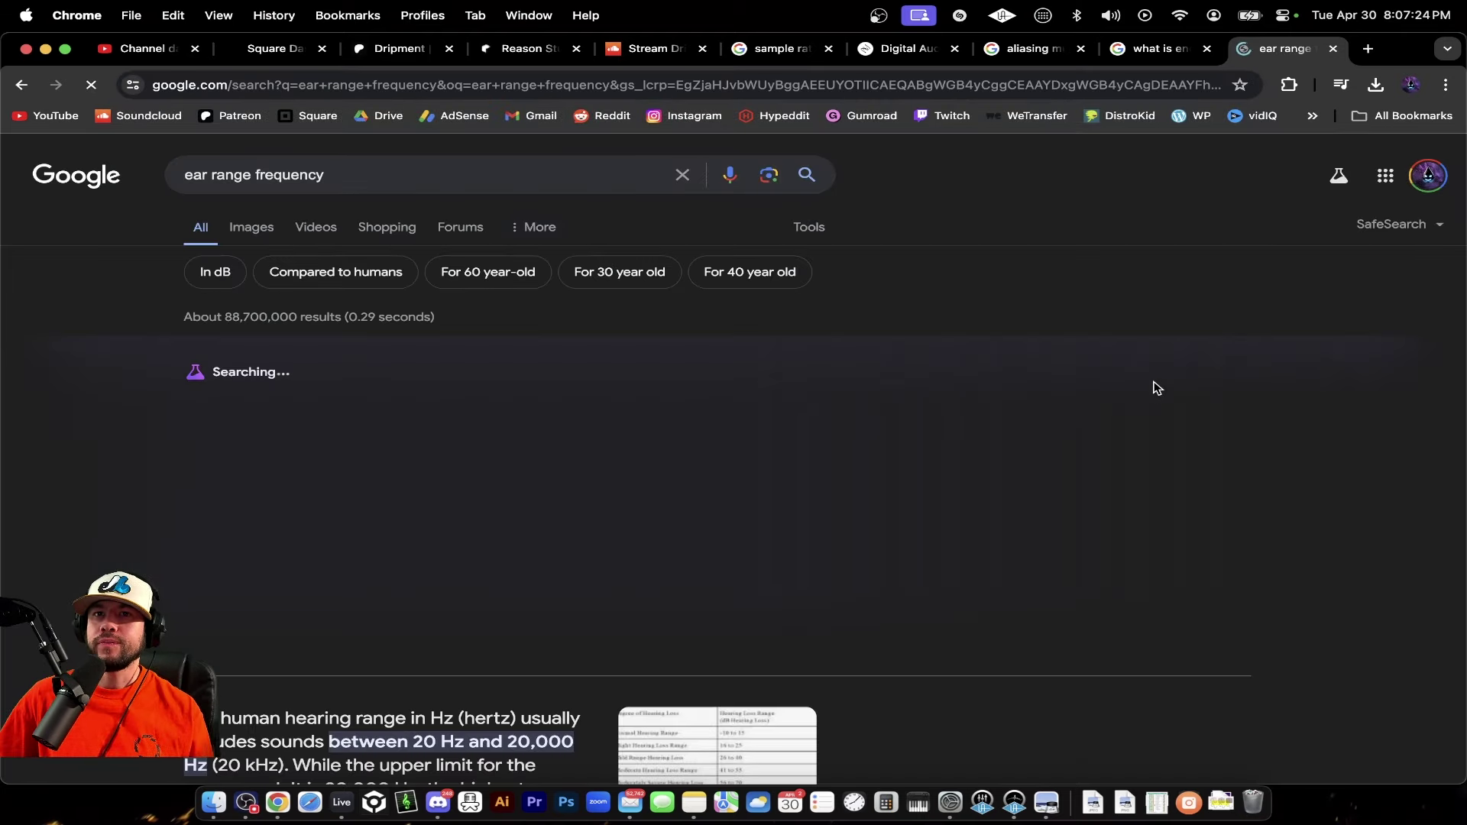
key(super+Tab)
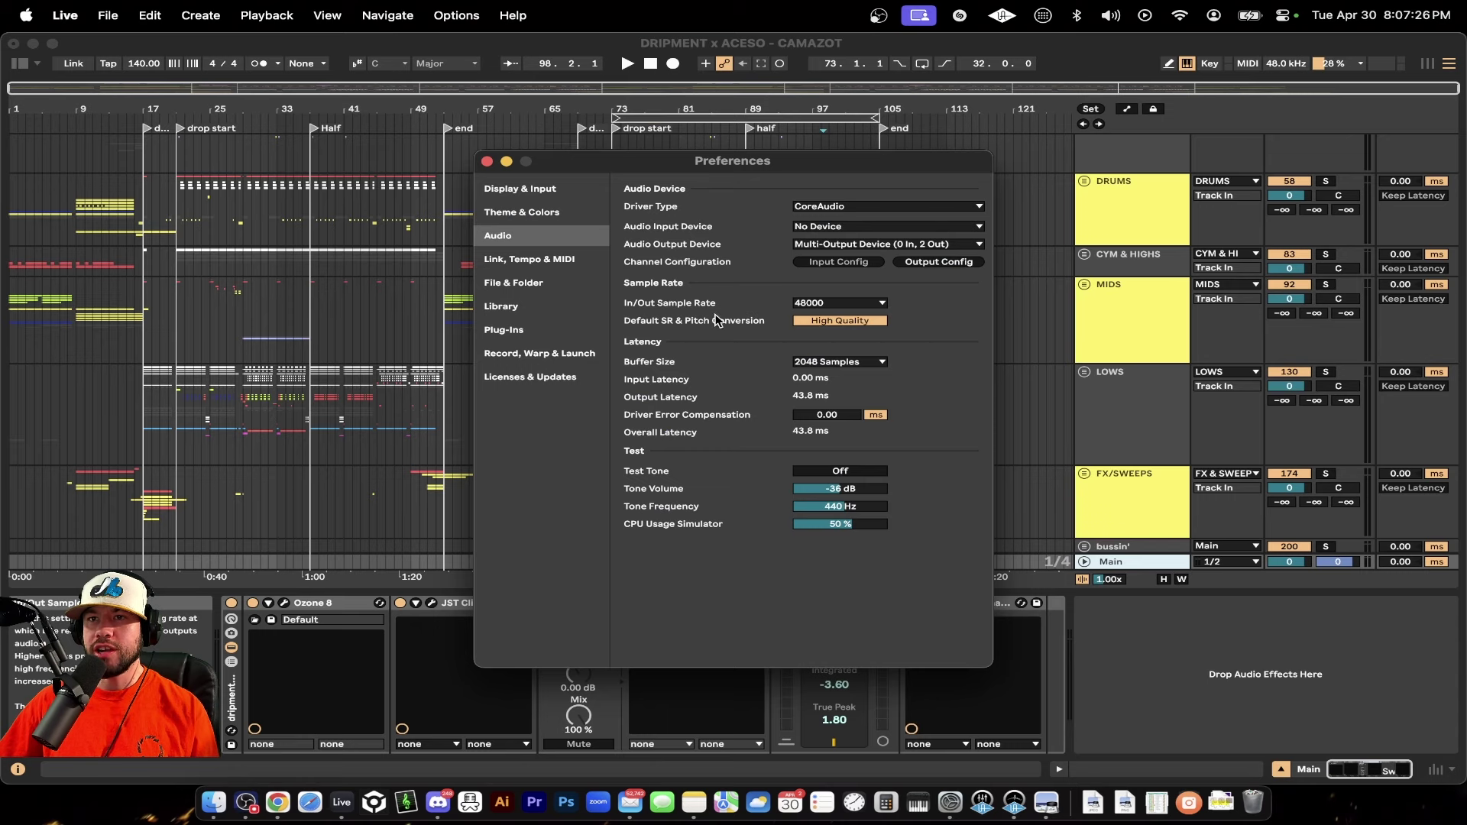
key(super+Tab)
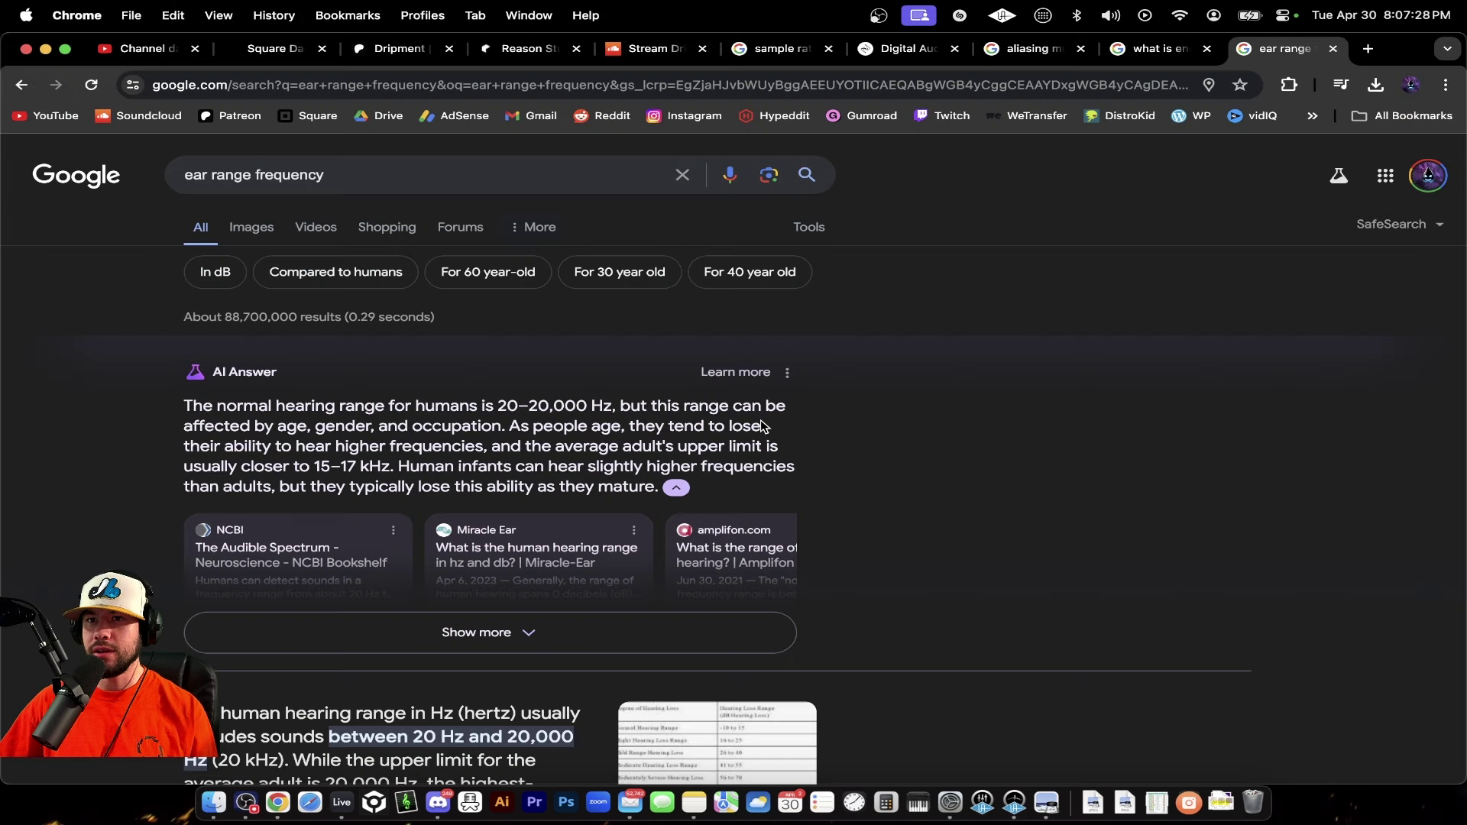
- Highlight the human hearing range figures up to 20,000 Hz, comparing with Live's preferences
drag(384, 406, 623, 406)
drag(623, 406, 511, 404)
key(super+Tab)
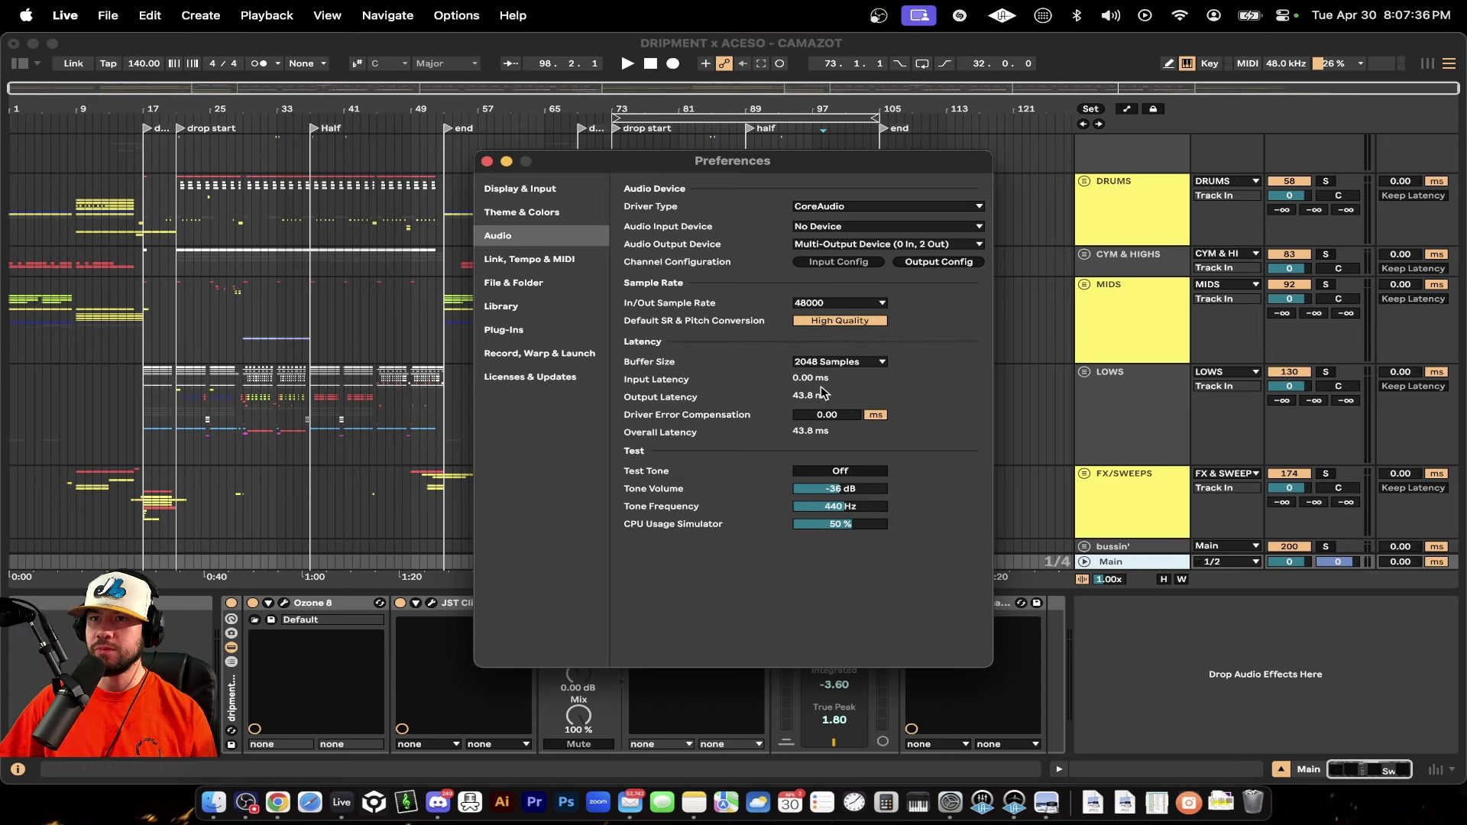
key(super+Tab)
- Reread the aliasing answer's 'audible range' explanation, then bring Ableton Live back
click(1001, 50)
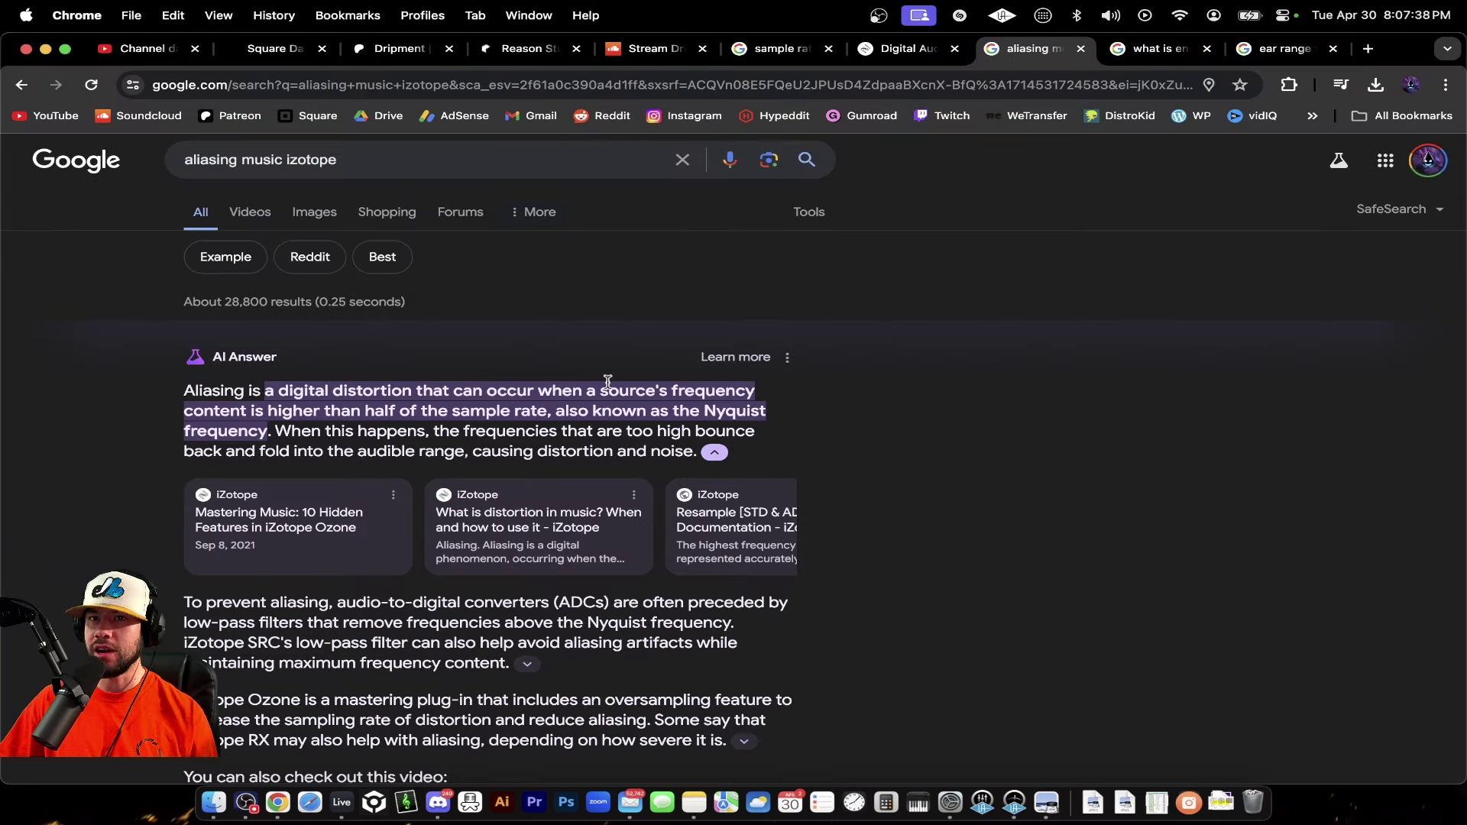
drag(355, 450, 475, 451)
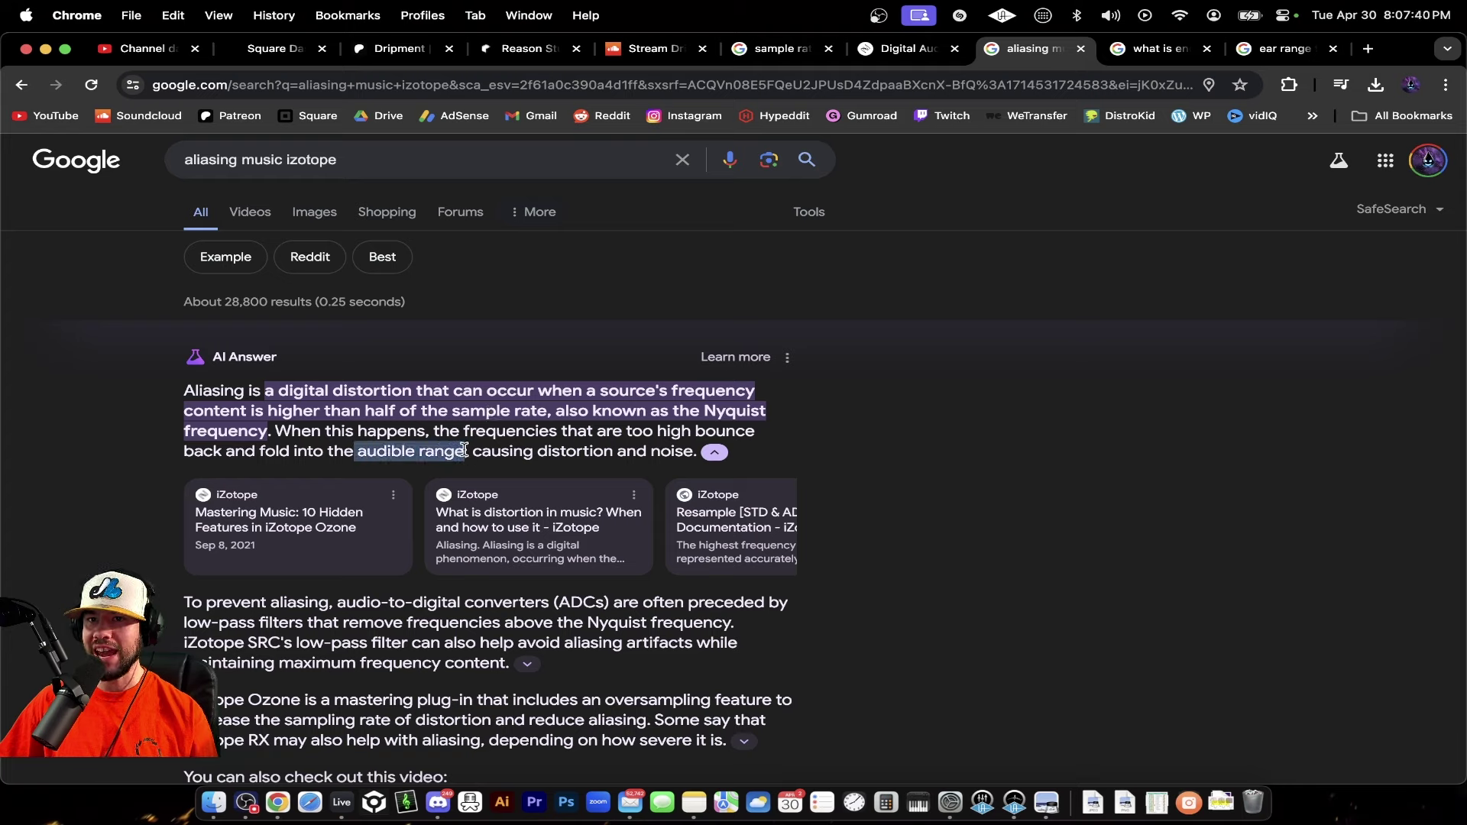
click(464, 451)
drag(186, 391, 263, 392)
click(246, 392)
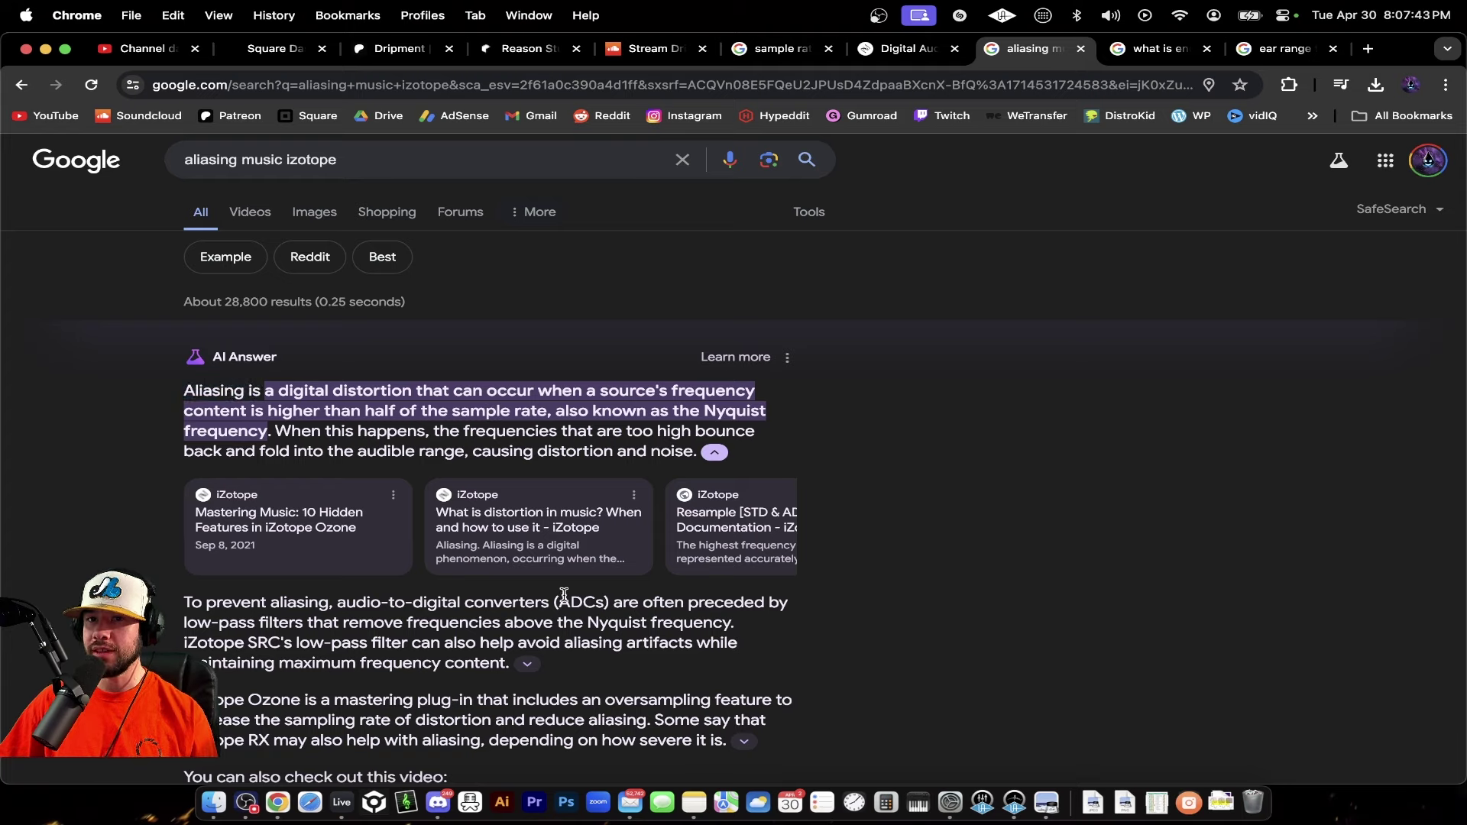
click(342, 803)
- Close Preferences and confirm Pro-L 2 oversampling is set to 32x
click(487, 162)
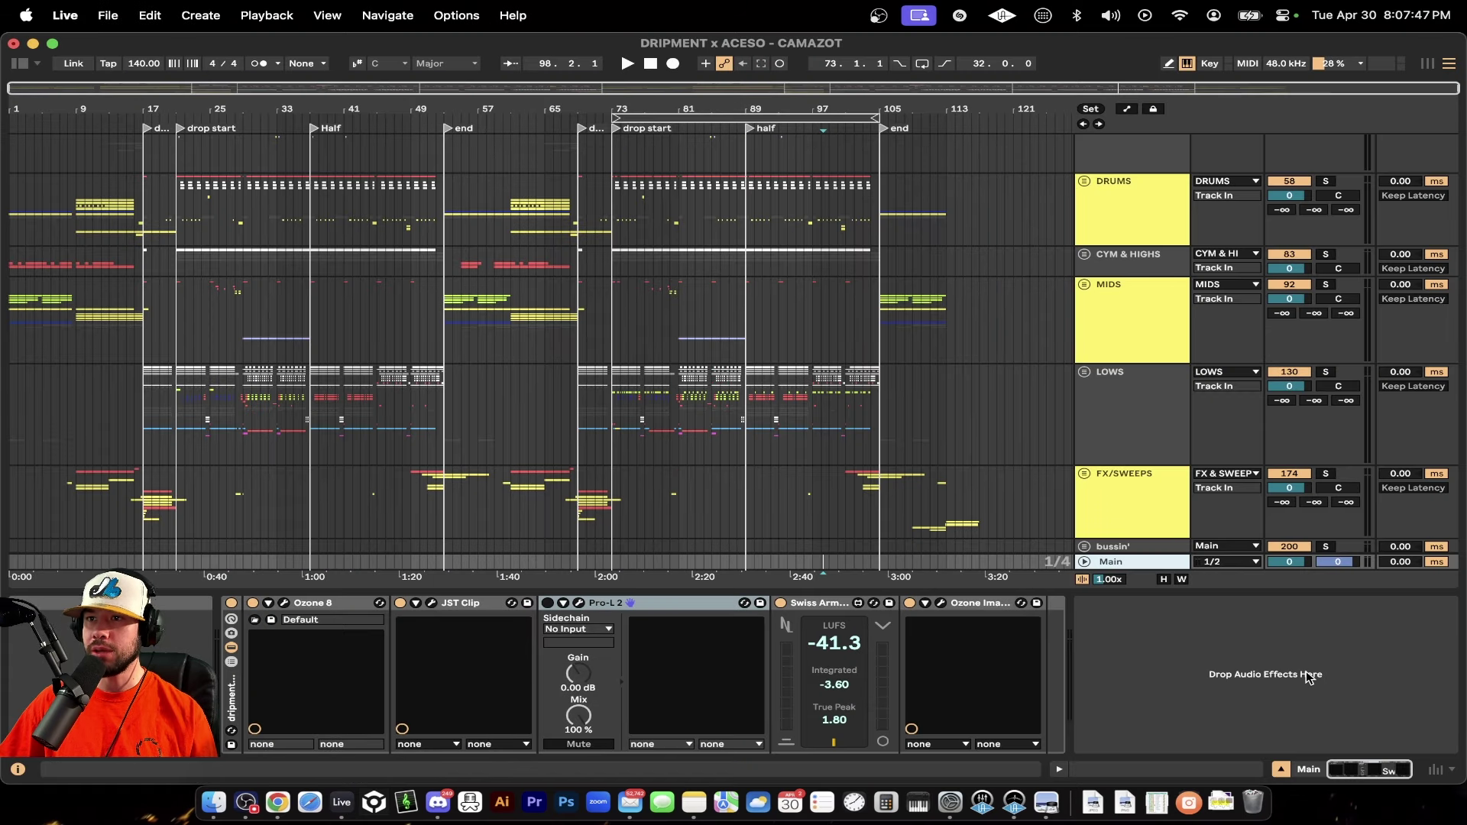
click(669, 605)
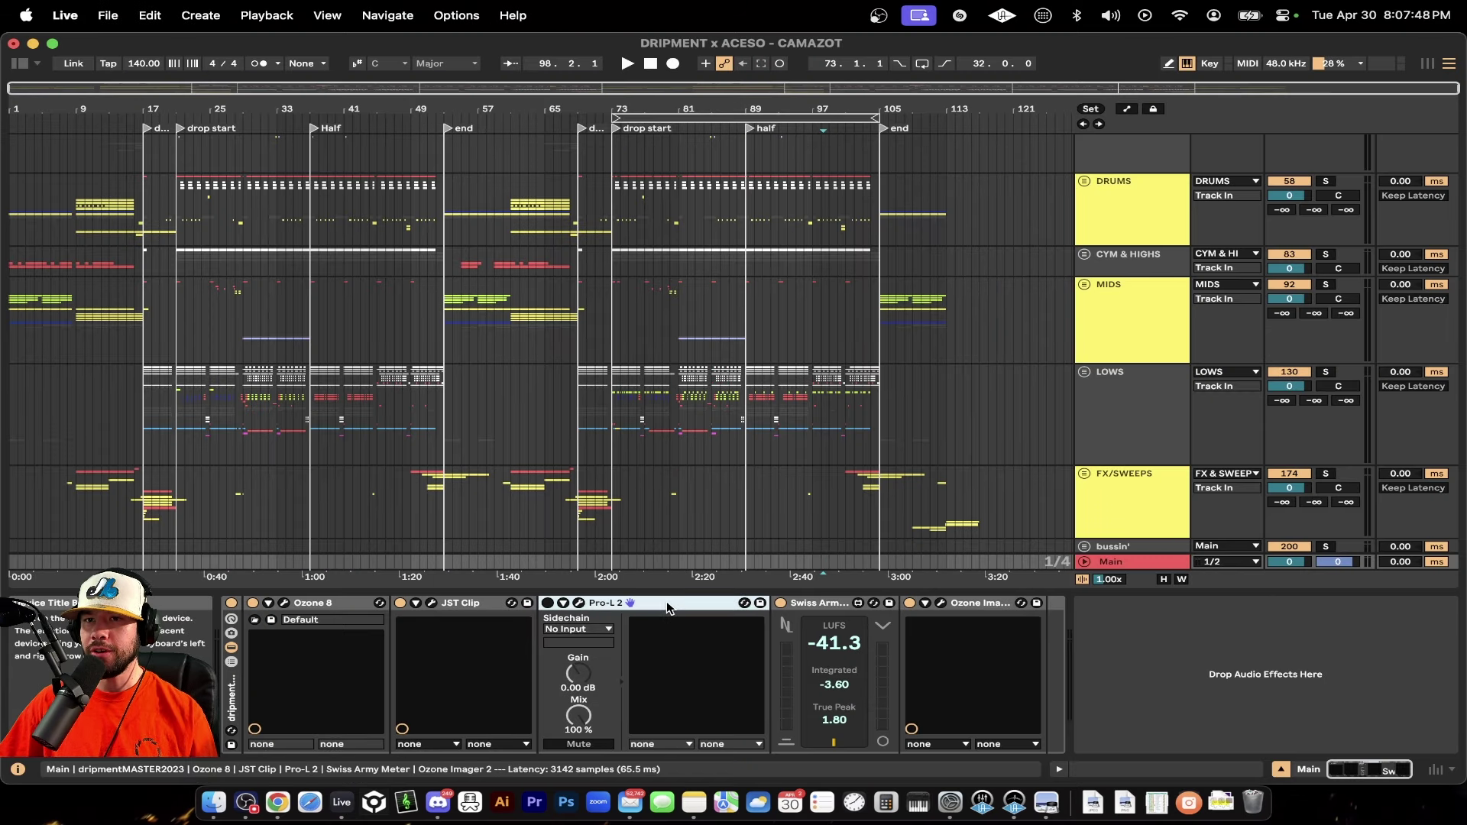
click(579, 604)
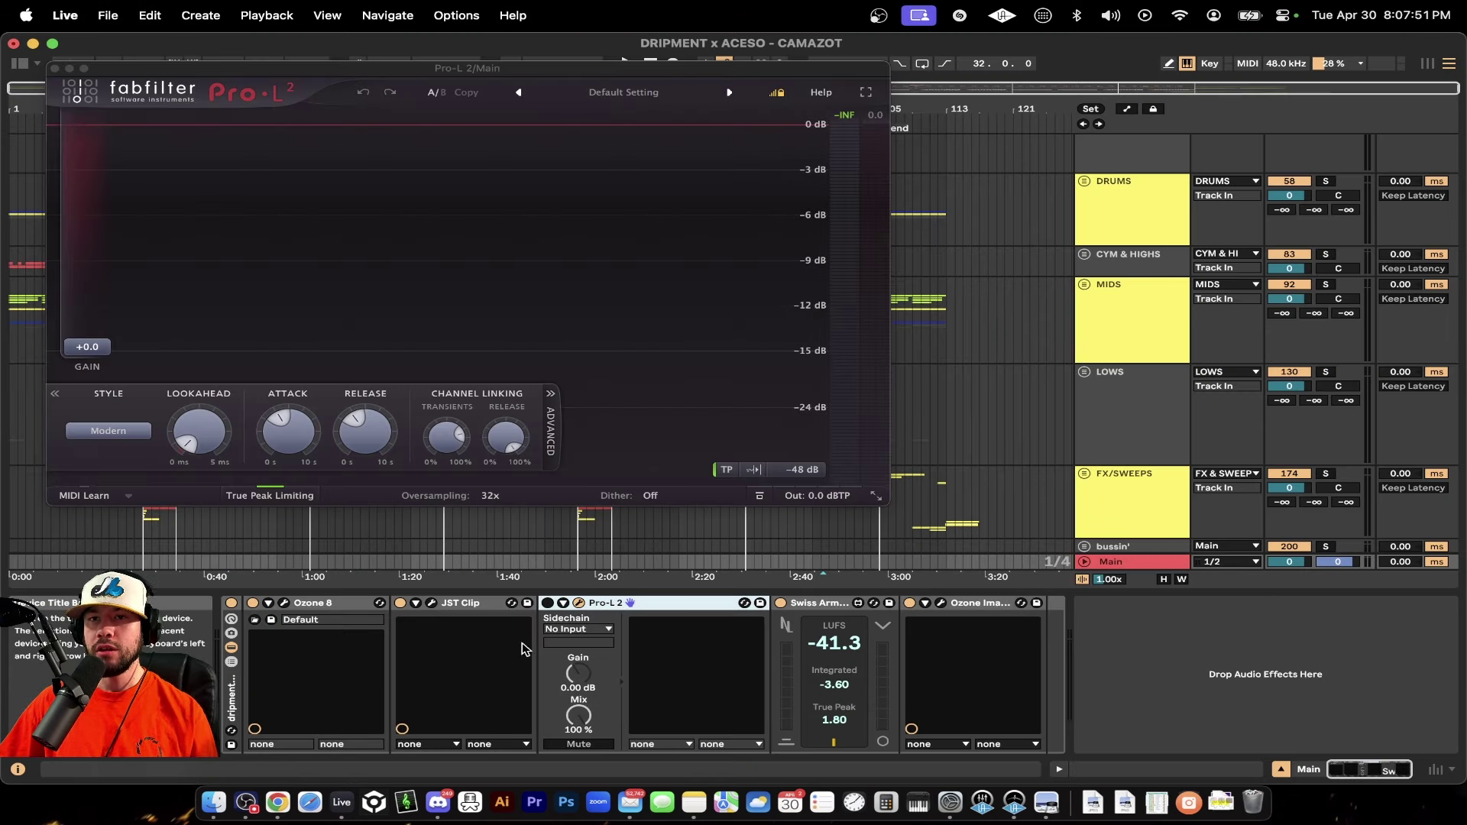
click(447, 502)
click(481, 496)
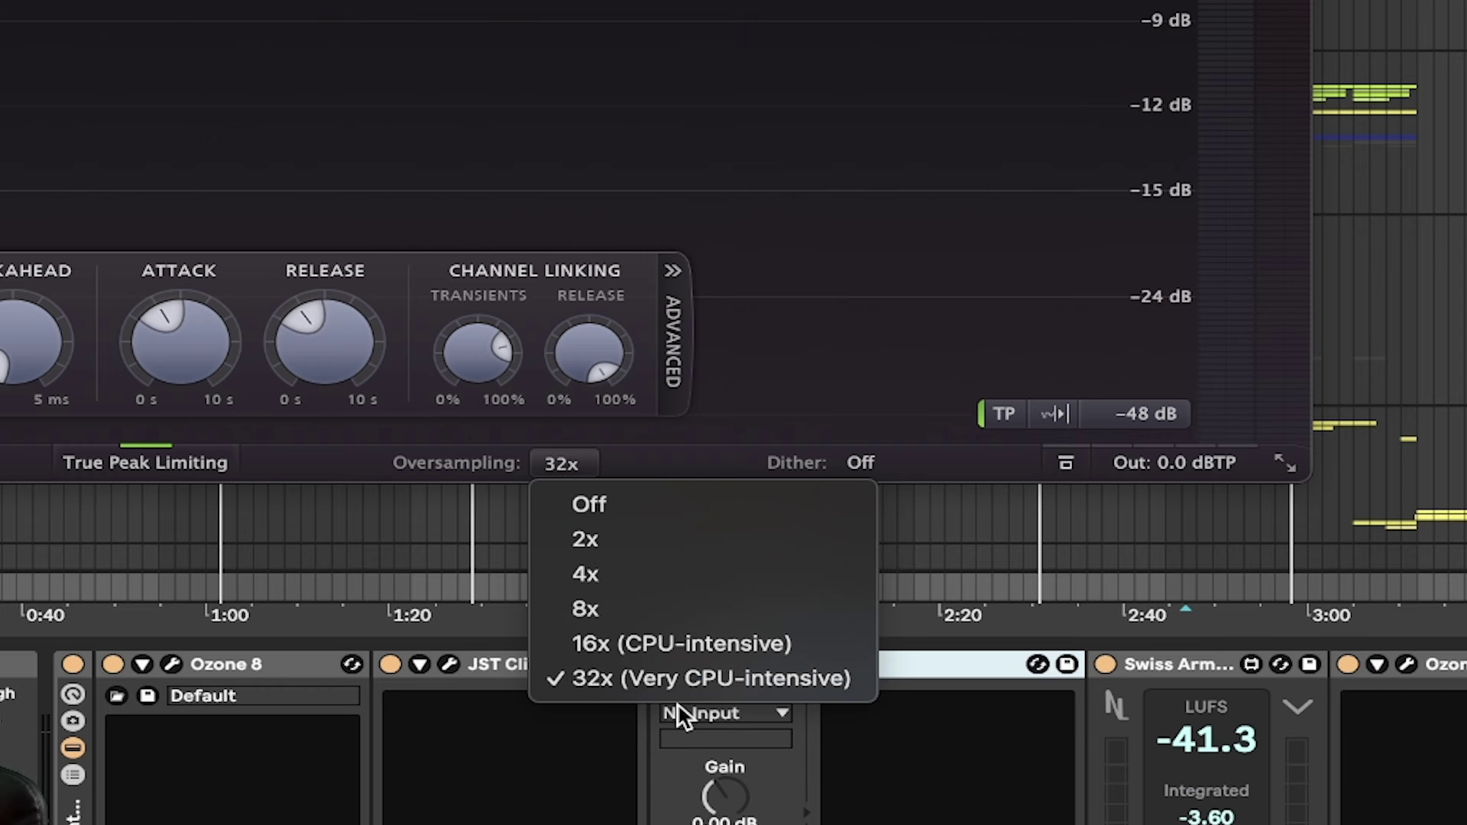
click(635, 677)
- Recheck that Pro-L 2 oversampling stays at 32x
click(55, 68)
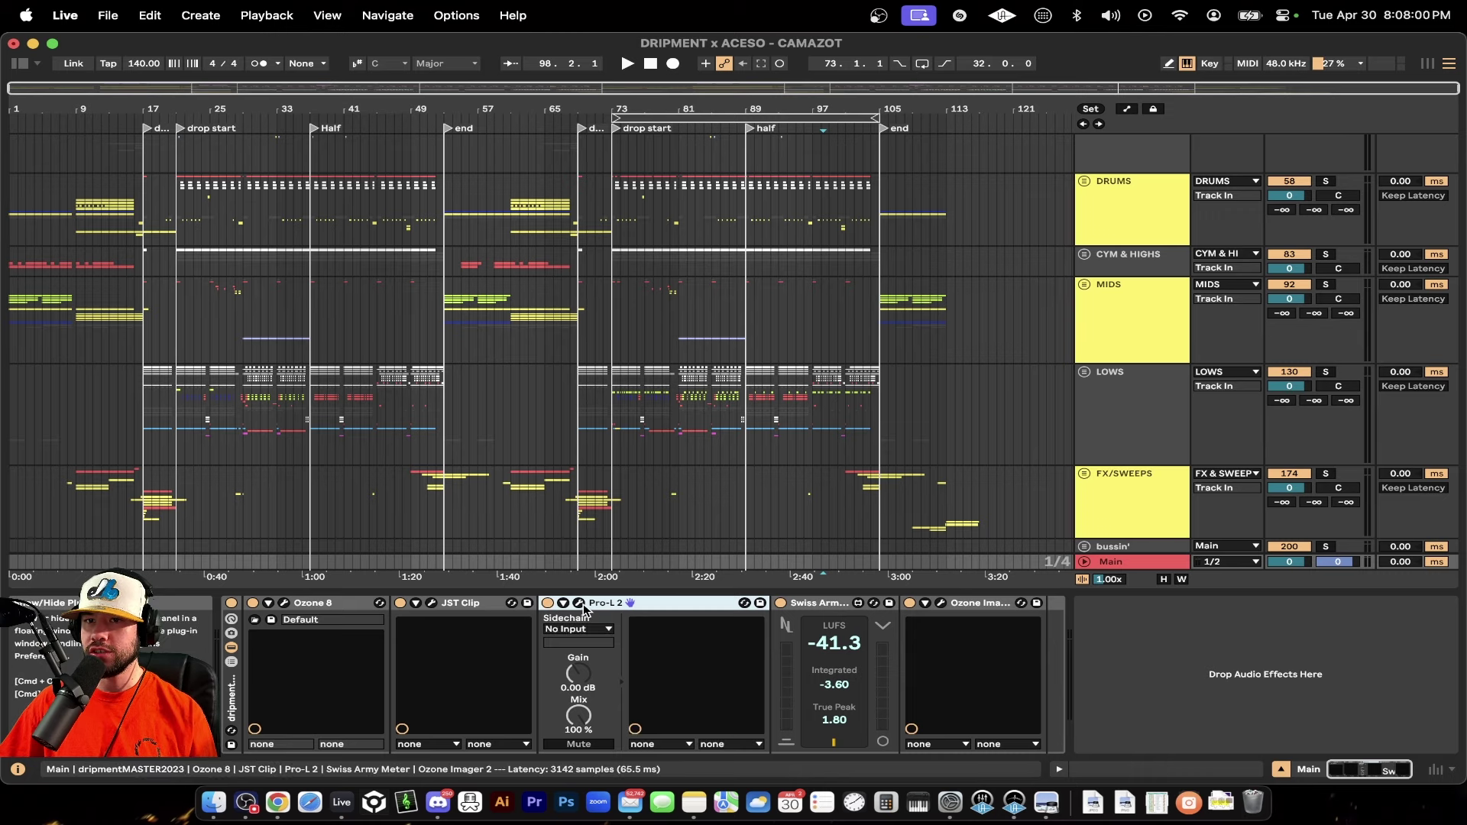
click(579, 604)
click(464, 497)
click(546, 612)
click(55, 68)
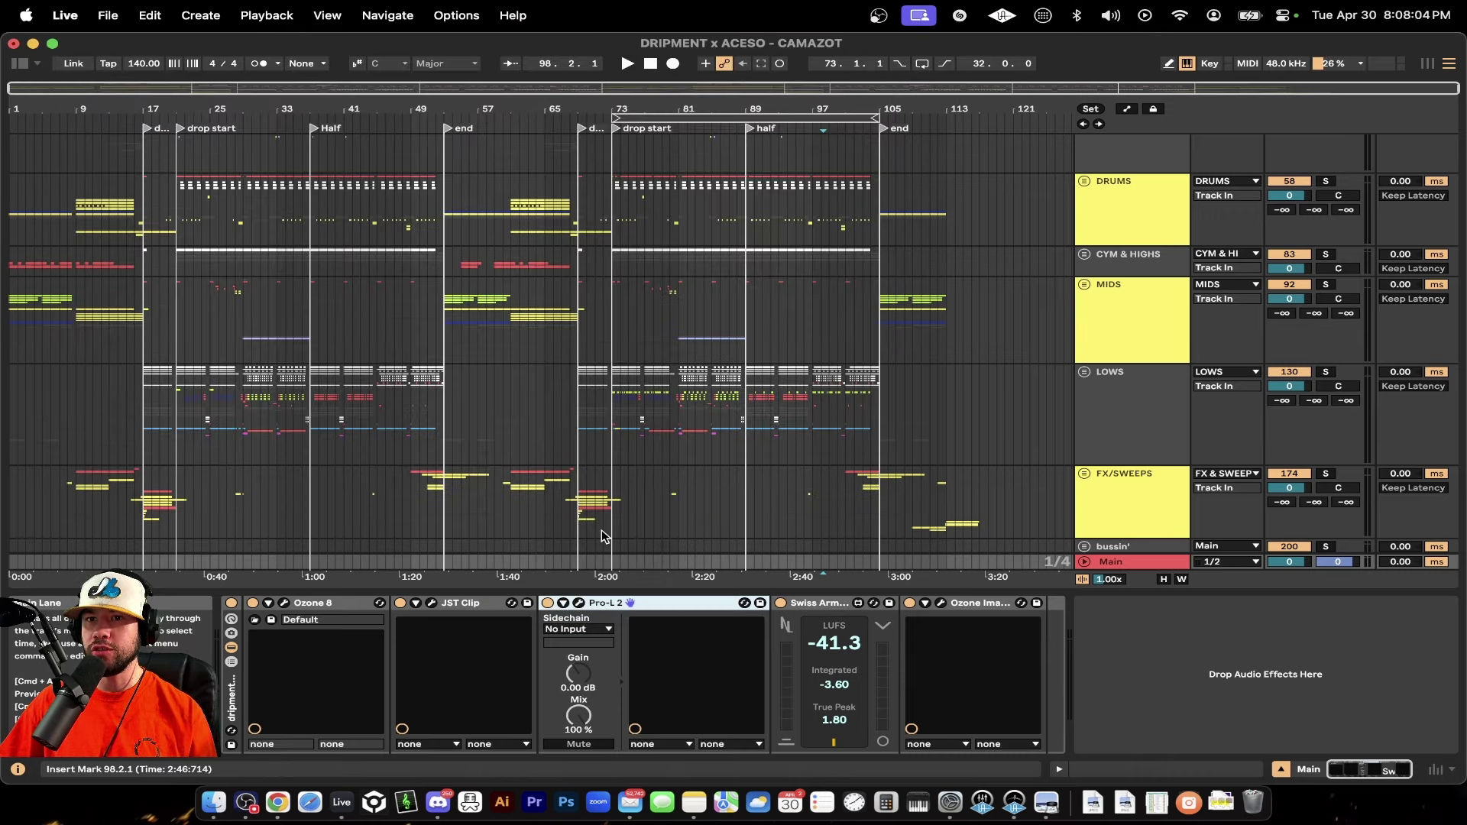
- Switch the Pro-L 2 limiter on and bring up the 48000 Hz WAV 32-bit plus MP3 export settings
click(547, 604)
click(578, 605)
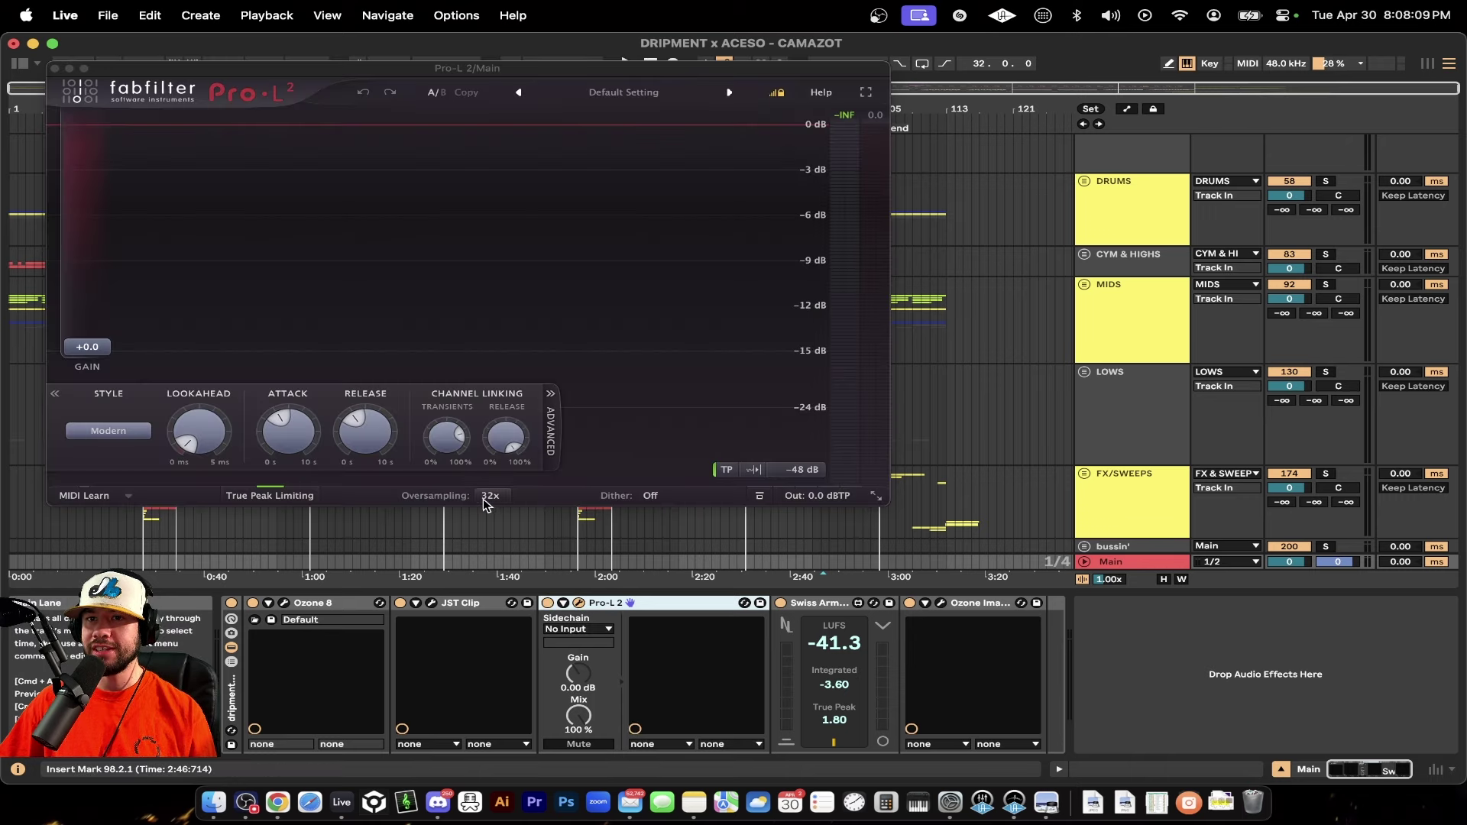
click(55, 68)
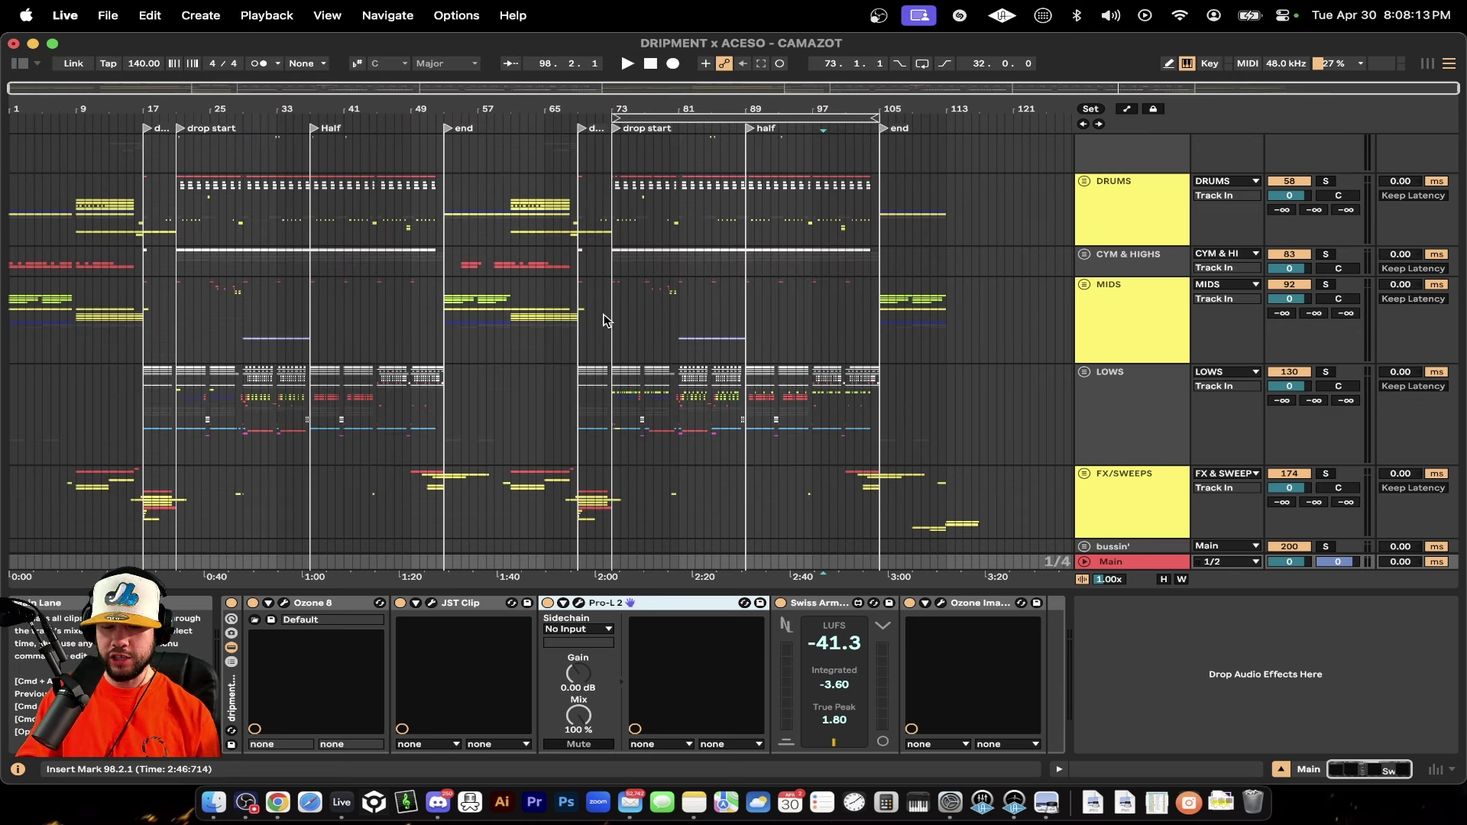
key(super+shift+r)
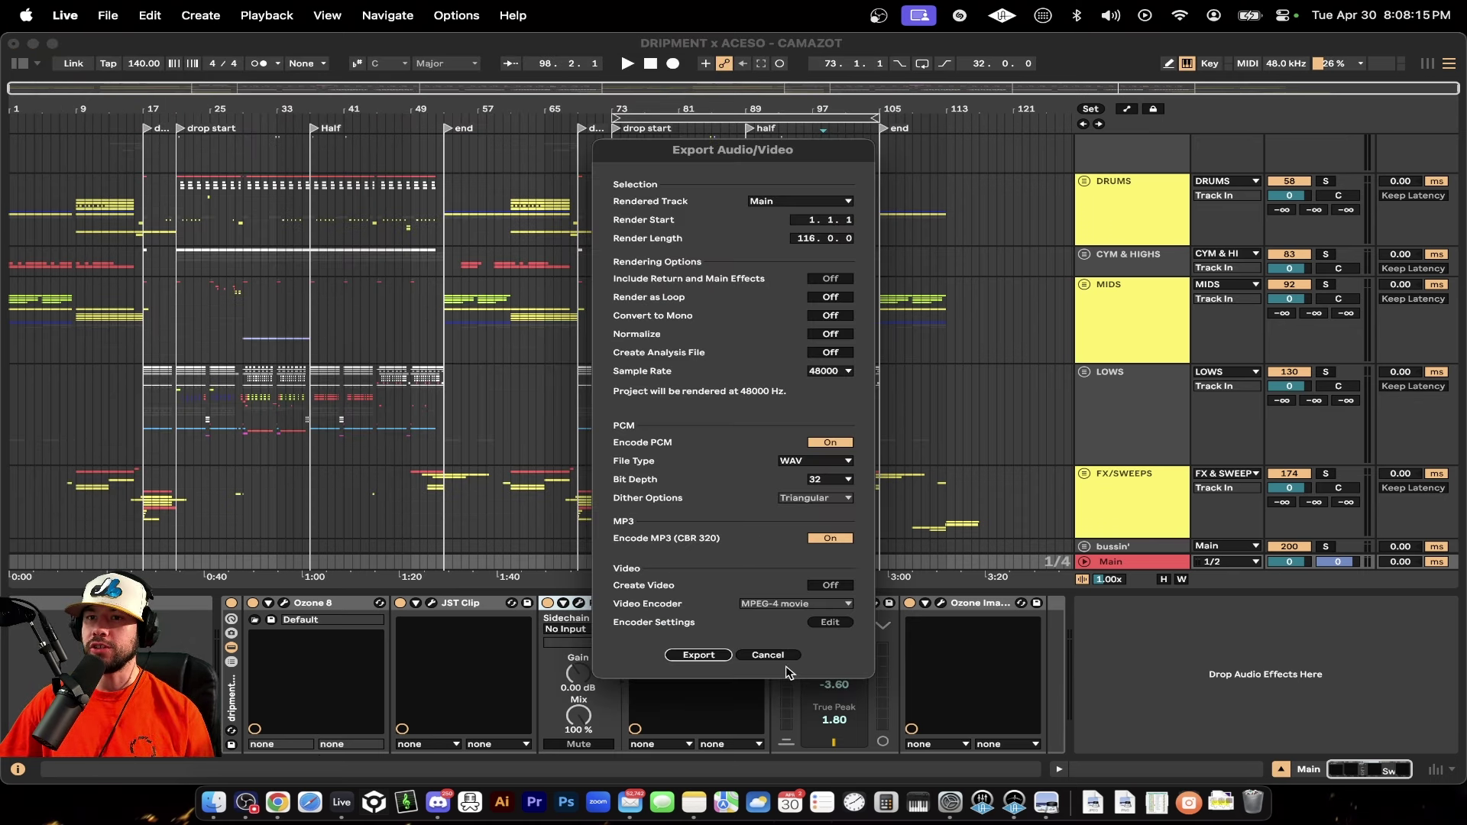
- Check the export note, cancel the export dialog, and hide the Main track's Detail View
key(super+Tab)
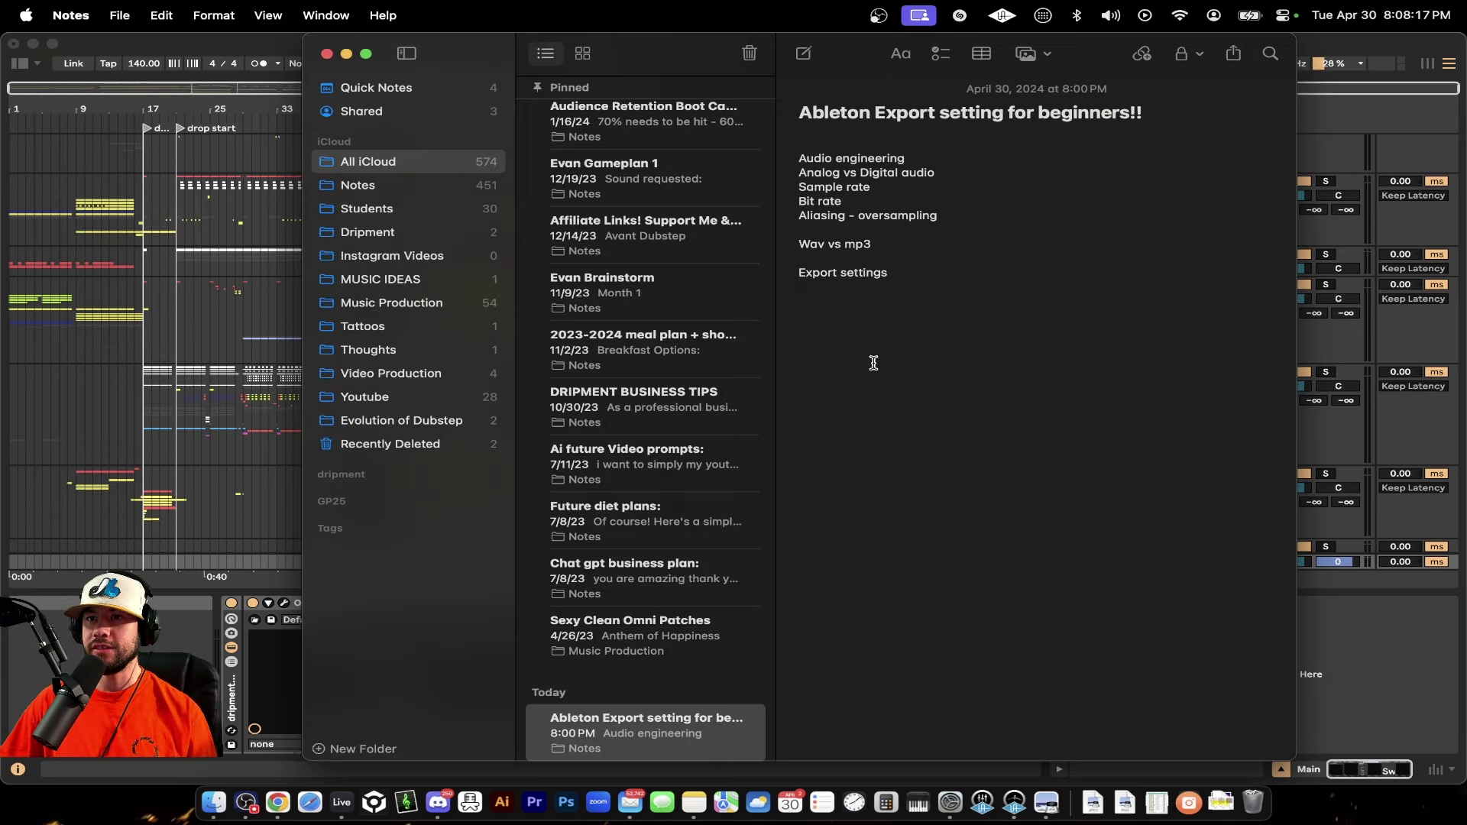
key(super+Tab)
click(769, 657)
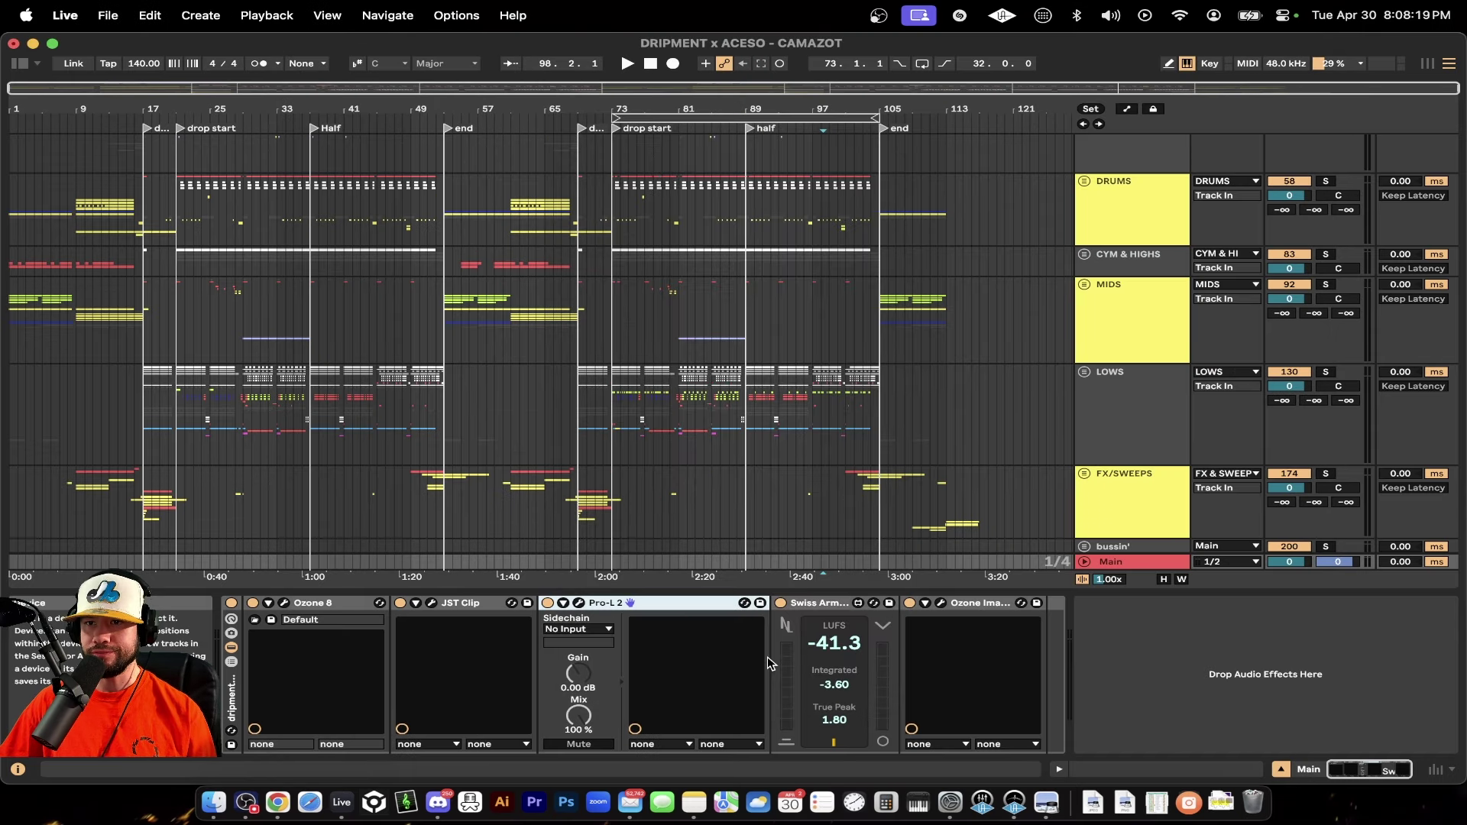
double_click(601, 590)
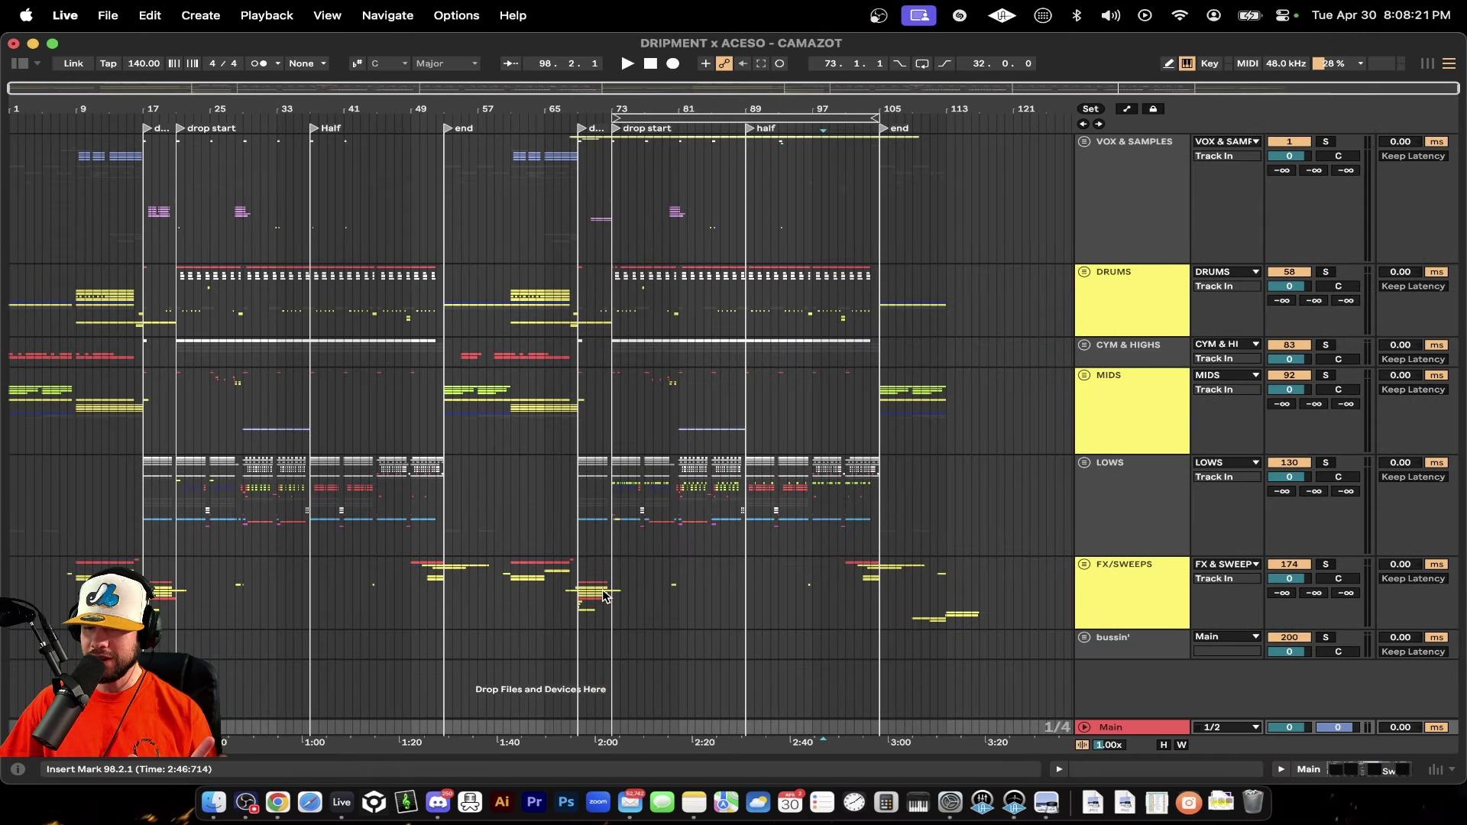